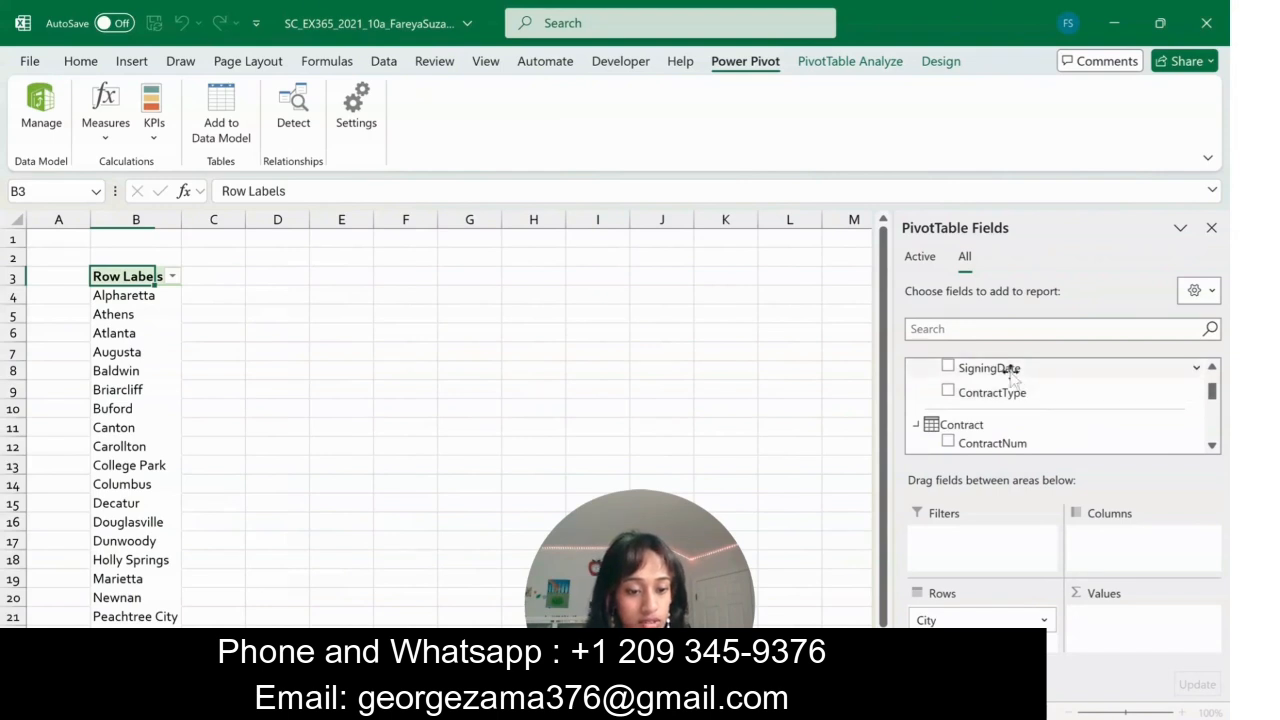
- Lay out the City PivotTable with SigningDate as columns and summed ContractAmt as values, auto-detecting the table relationships it needs
left_click_drag(1013, 372, 1116, 543)
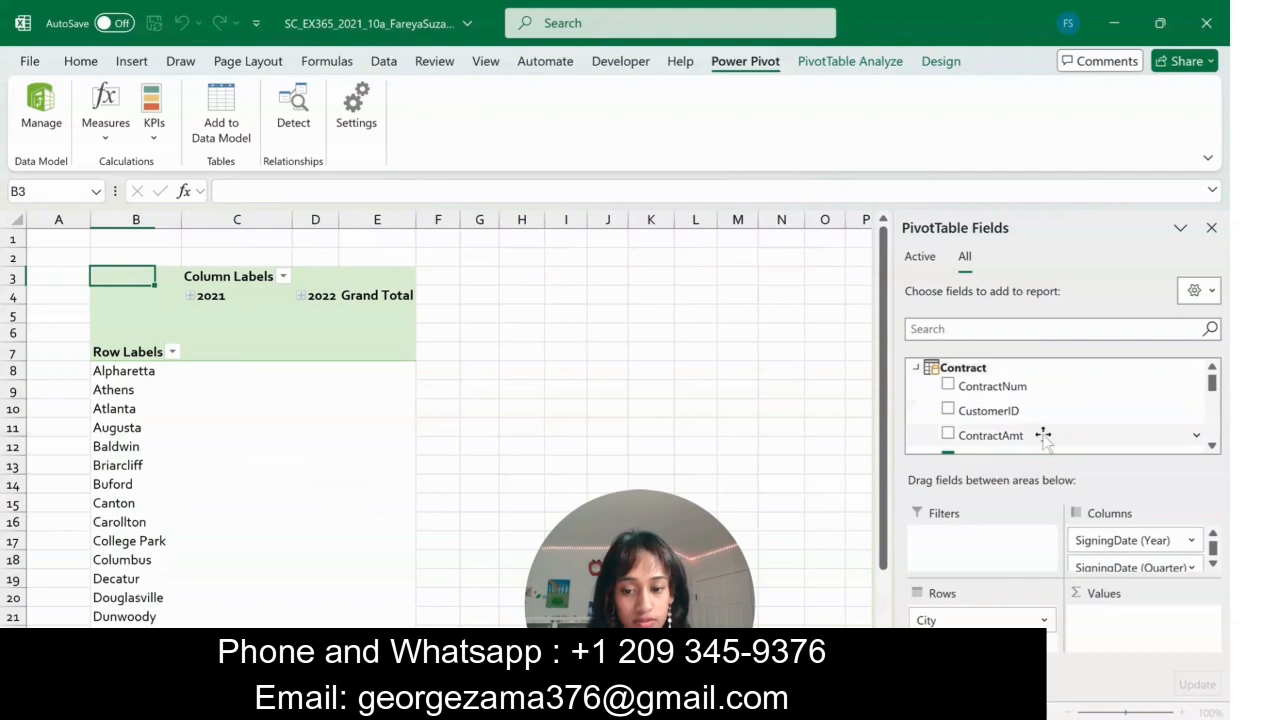
left_click_drag(1043, 434, 1090, 612)
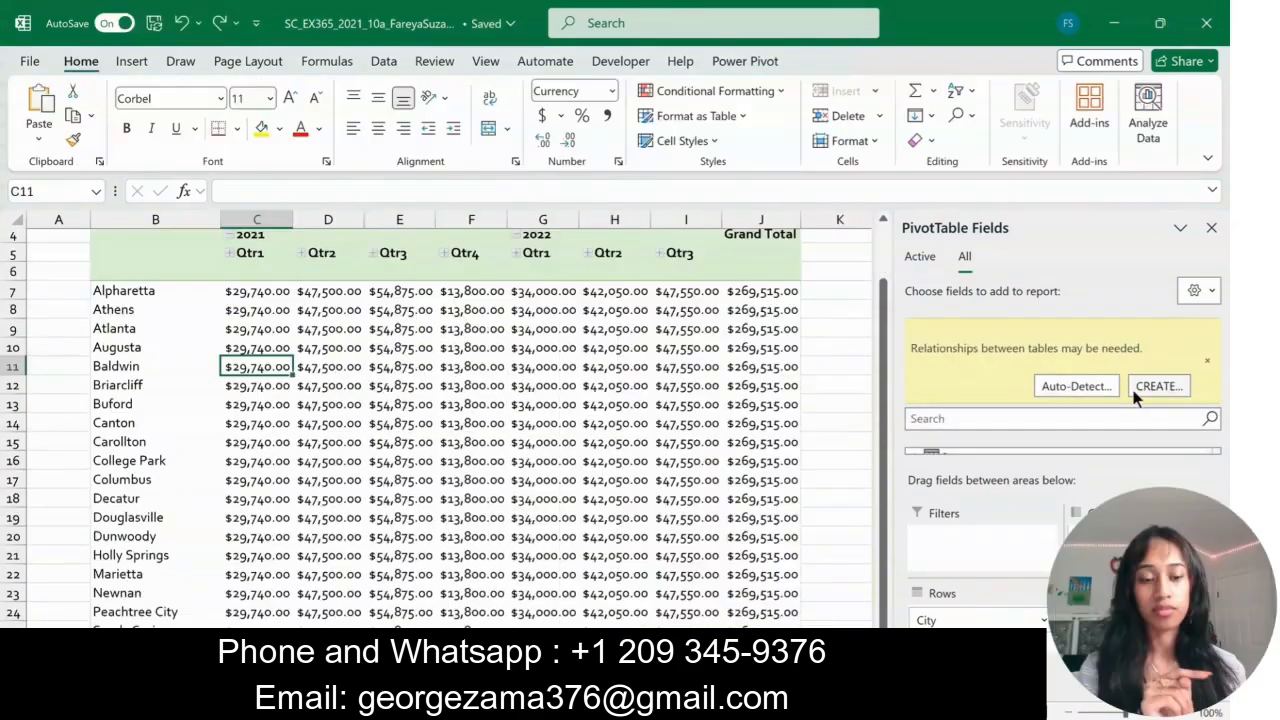
left_click(1083, 391)
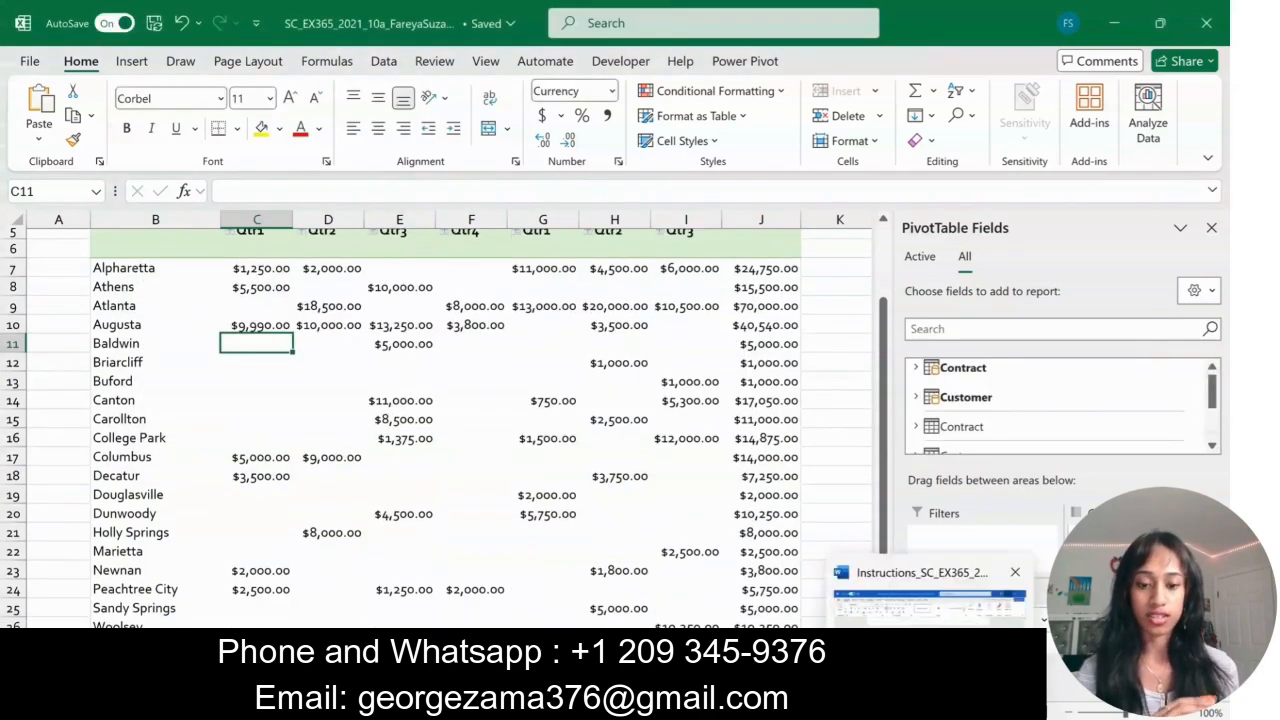
left_click(926, 650)
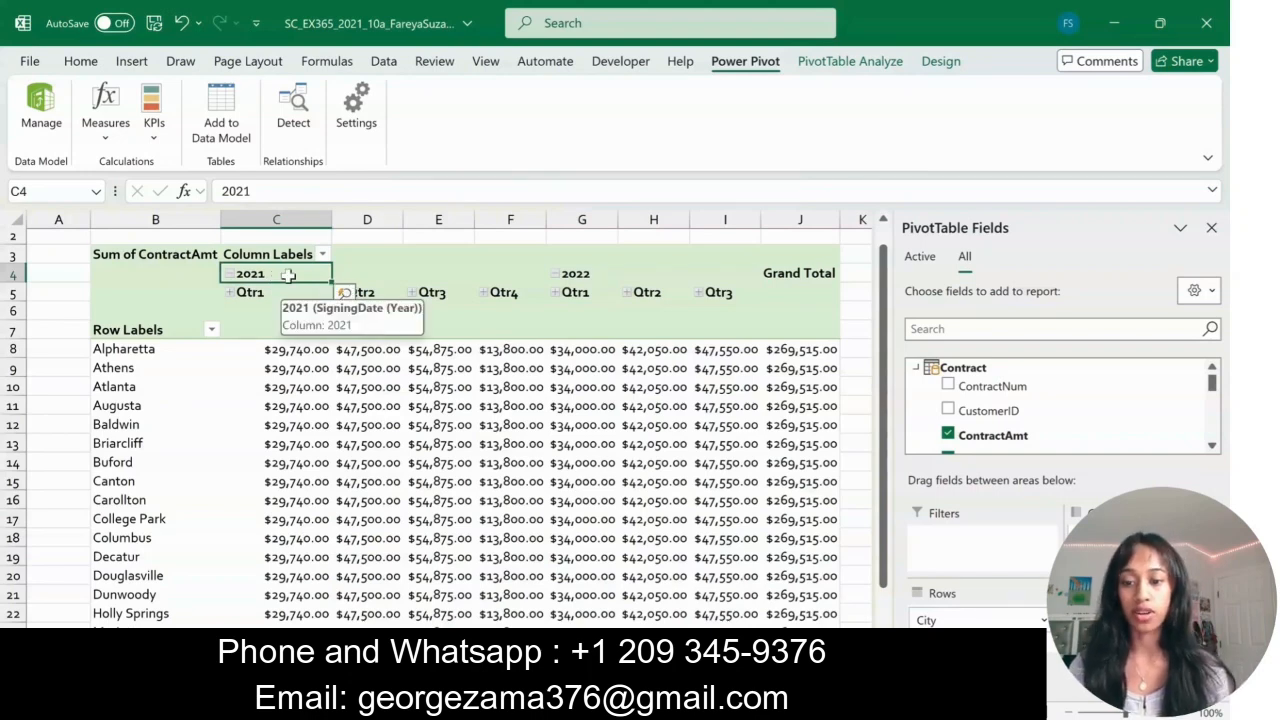
- Group the signing dates in the PivotTable's 2021 and 2022 column headings by Quarters and Years only
right_click(288, 275)
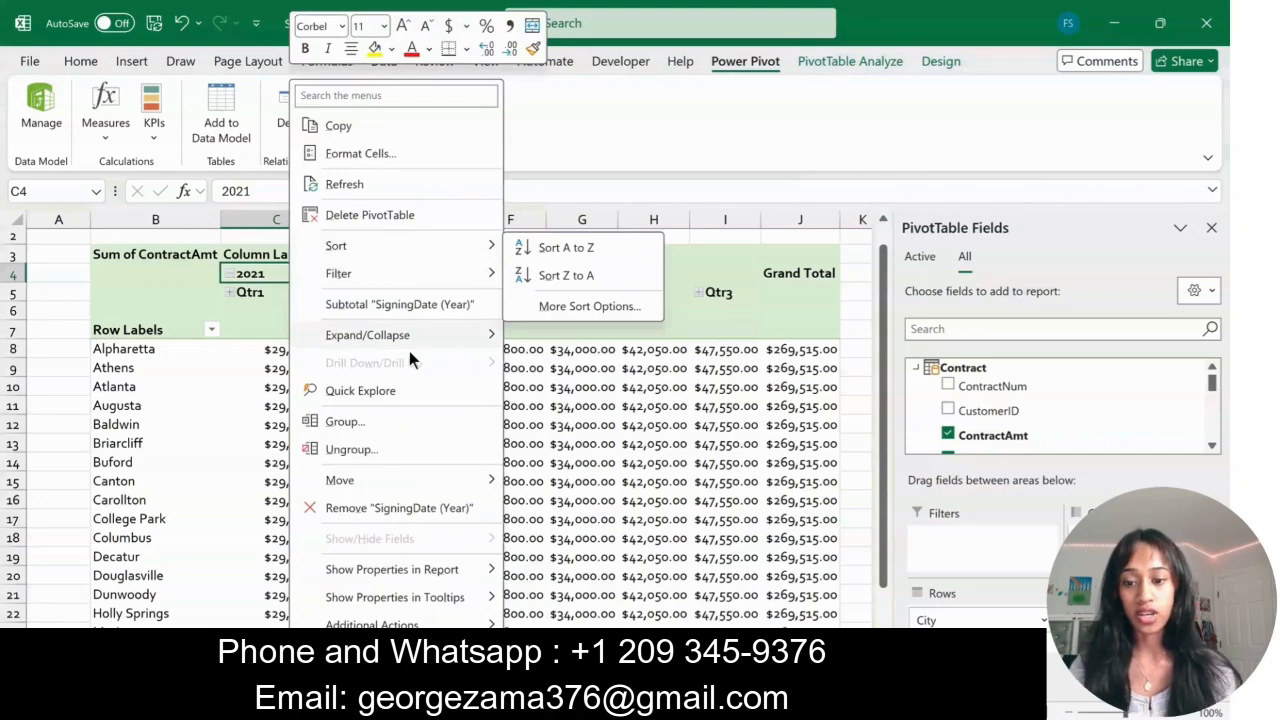
left_click(345, 421)
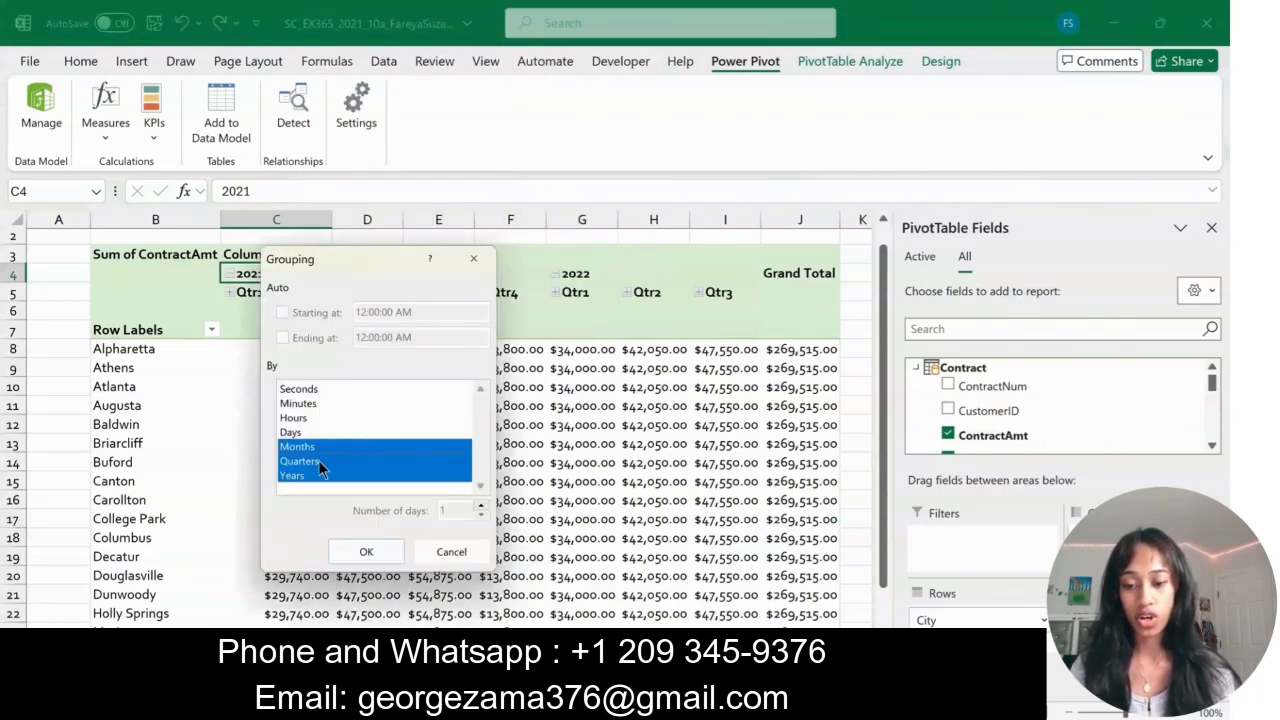
left_click(318, 449)
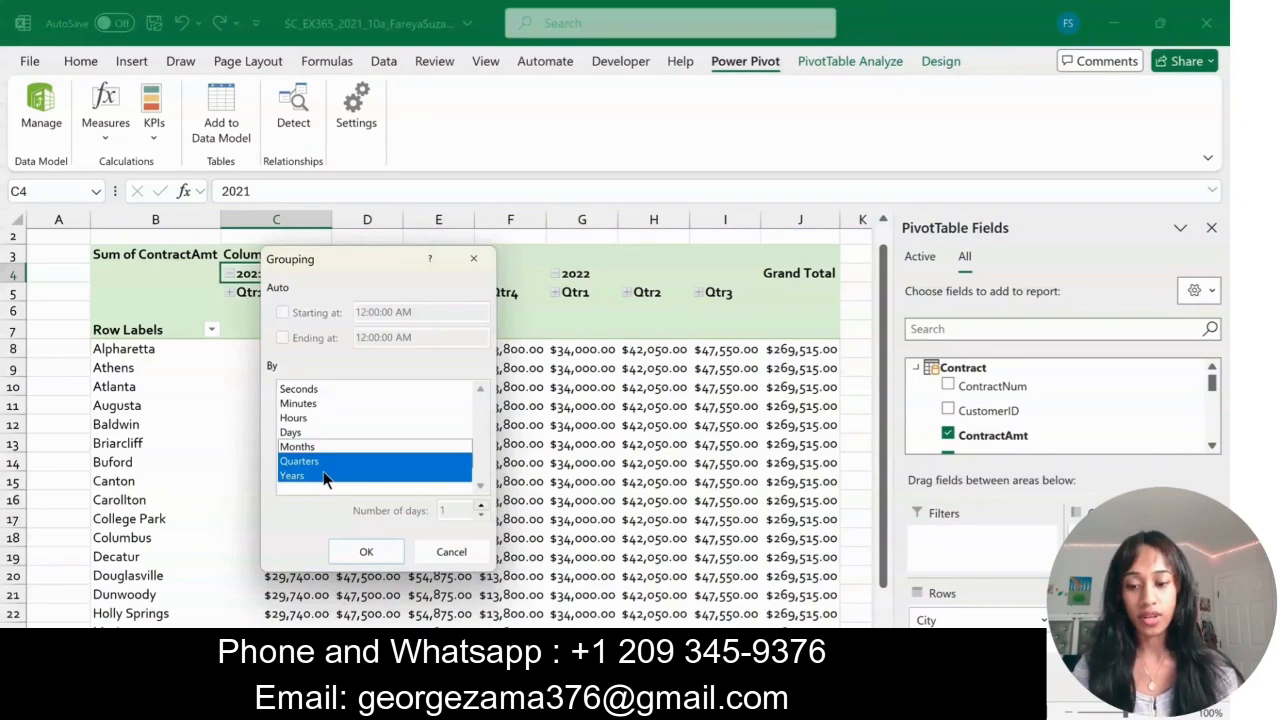
left_click(367, 555)
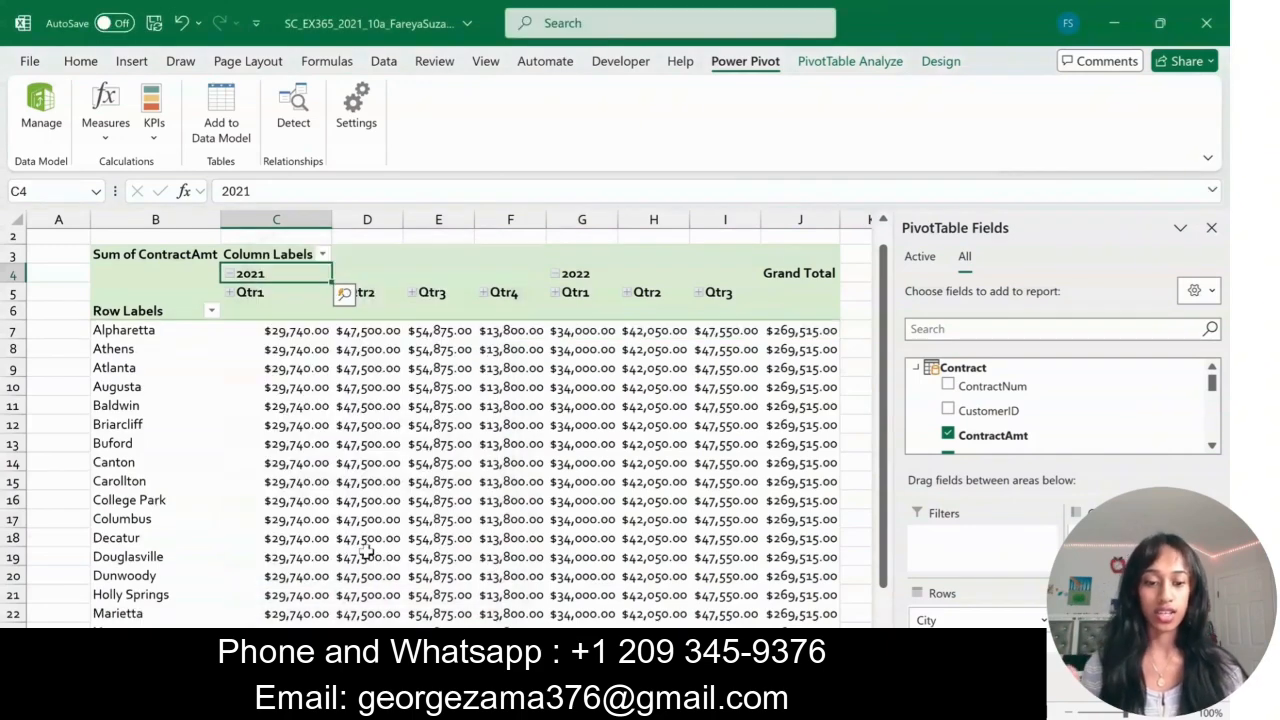
left_click(587, 275)
right_click(587, 275)
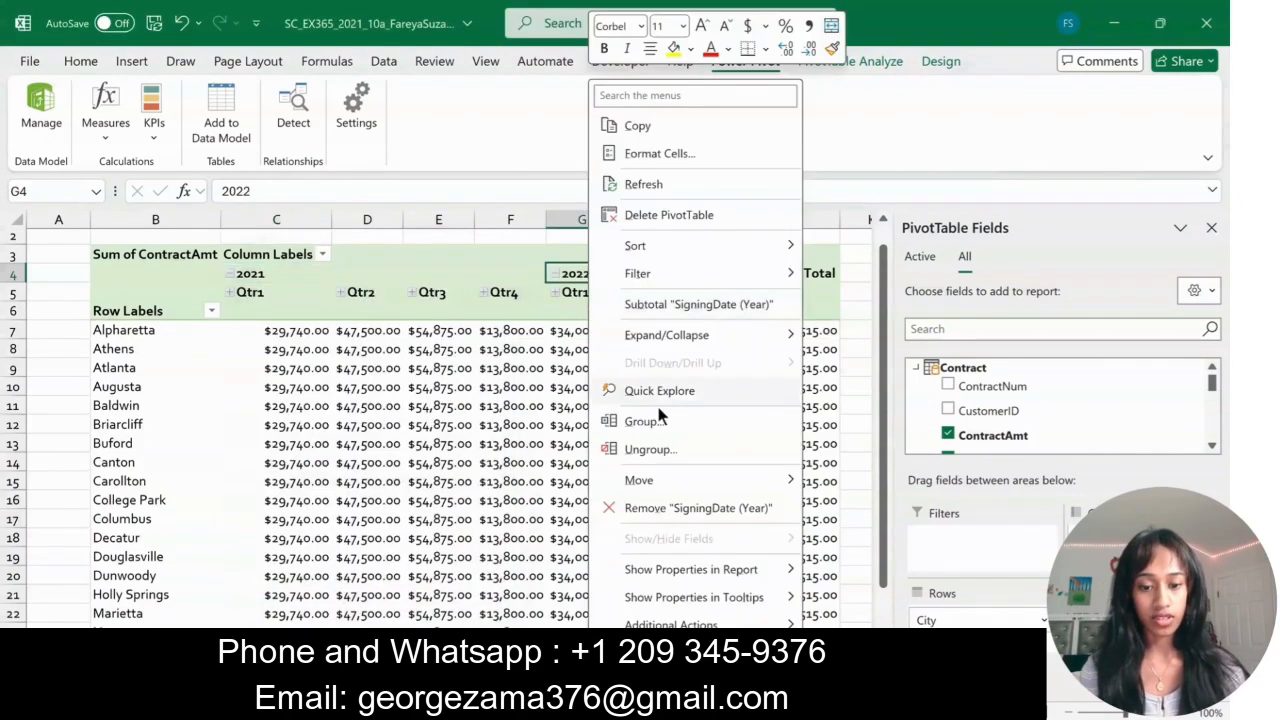
left_click(658, 420)
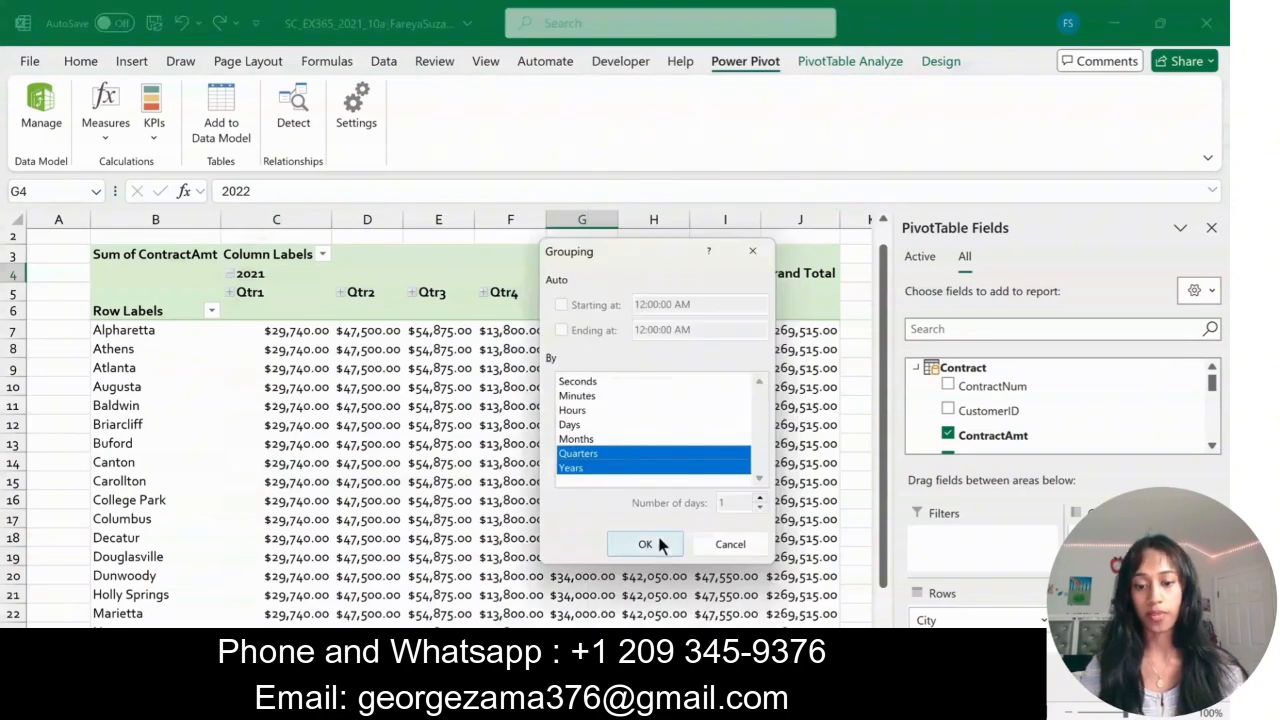
left_click(645, 544)
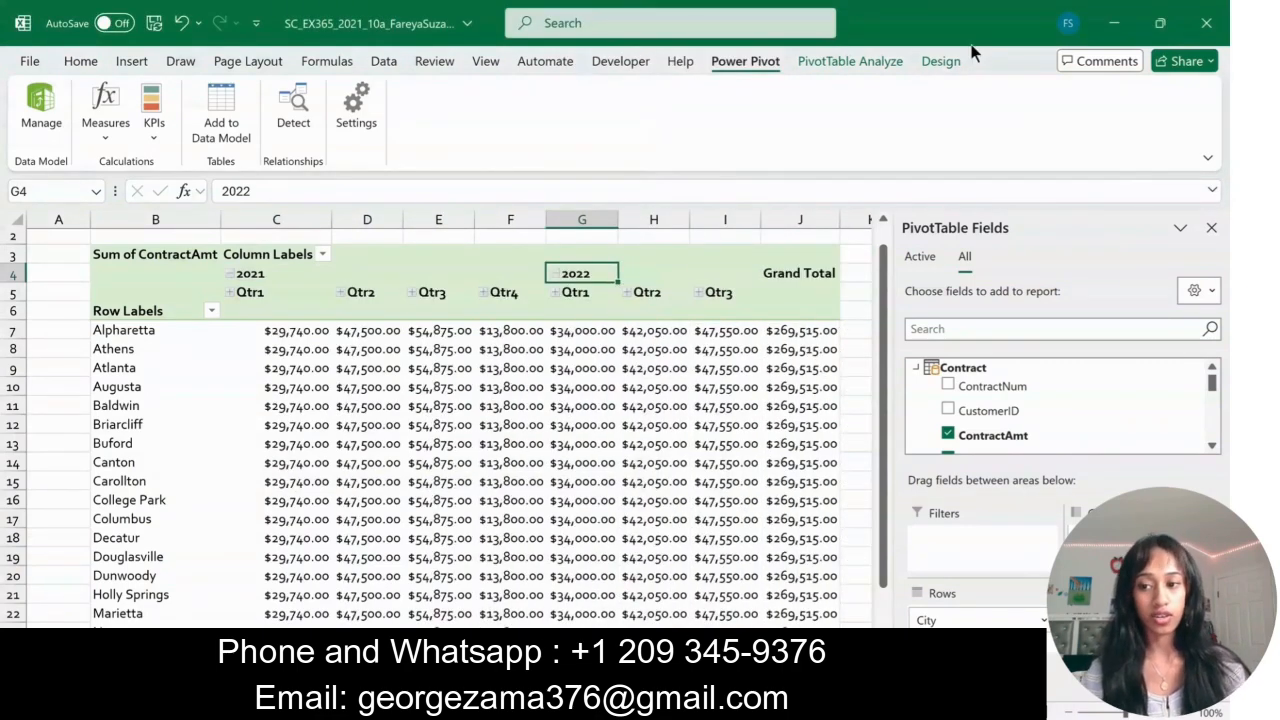
- Open the Subtotals display options for the contract amounts PivotTable
left_click(945, 61)
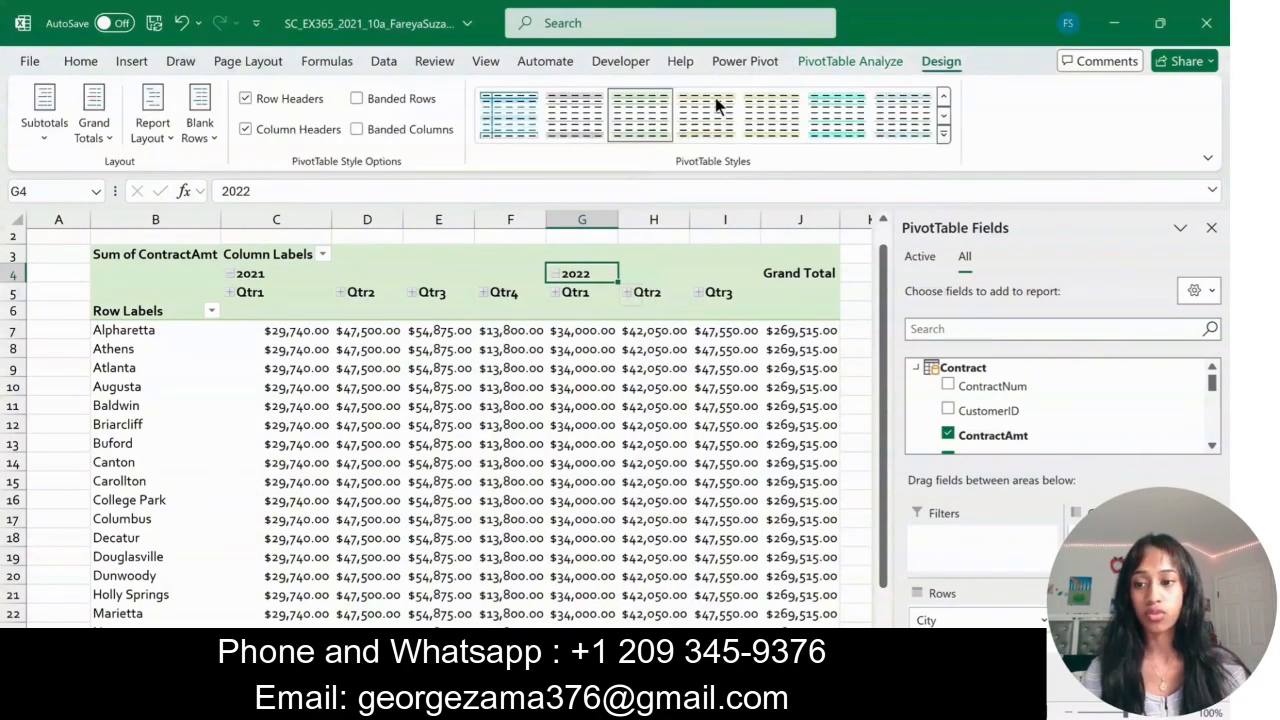
left_click(44, 138)
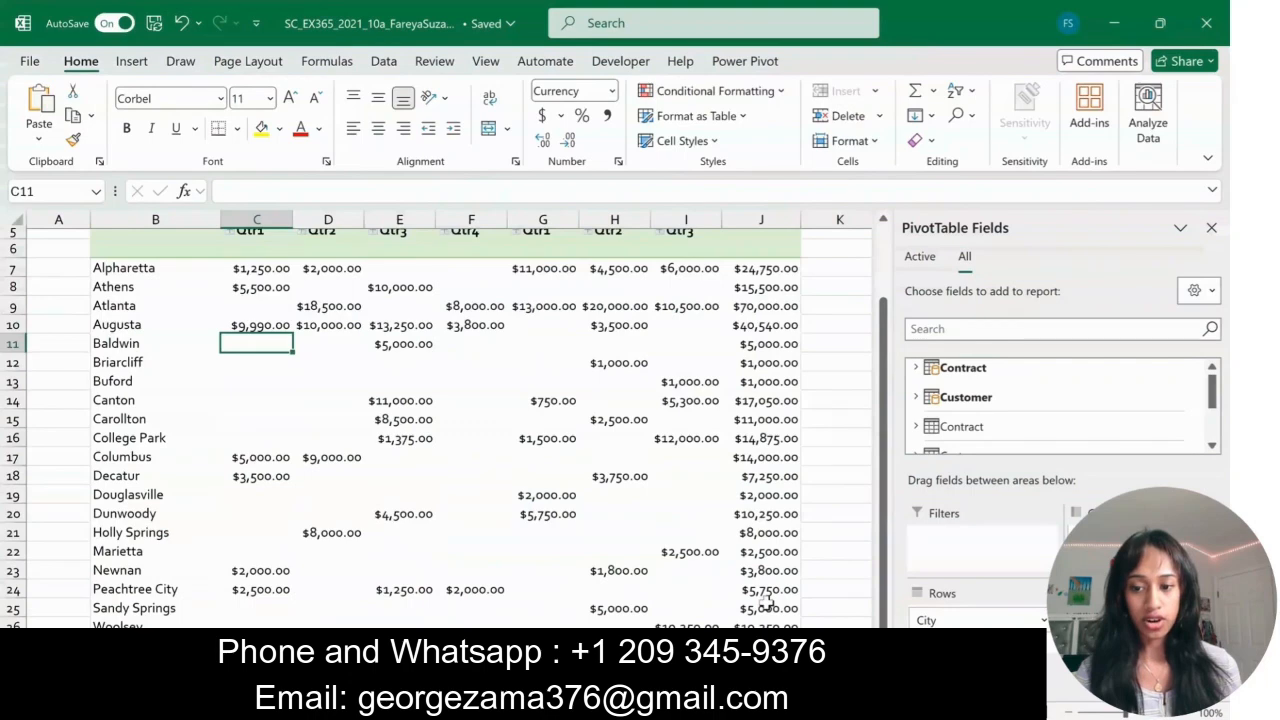
- Apply the Currency number format to the entire contract amounts PivotTable
left_click_drag(766, 600, 762, 634)
scroll(131, 262, "down", 1)
left_click(131, 241)
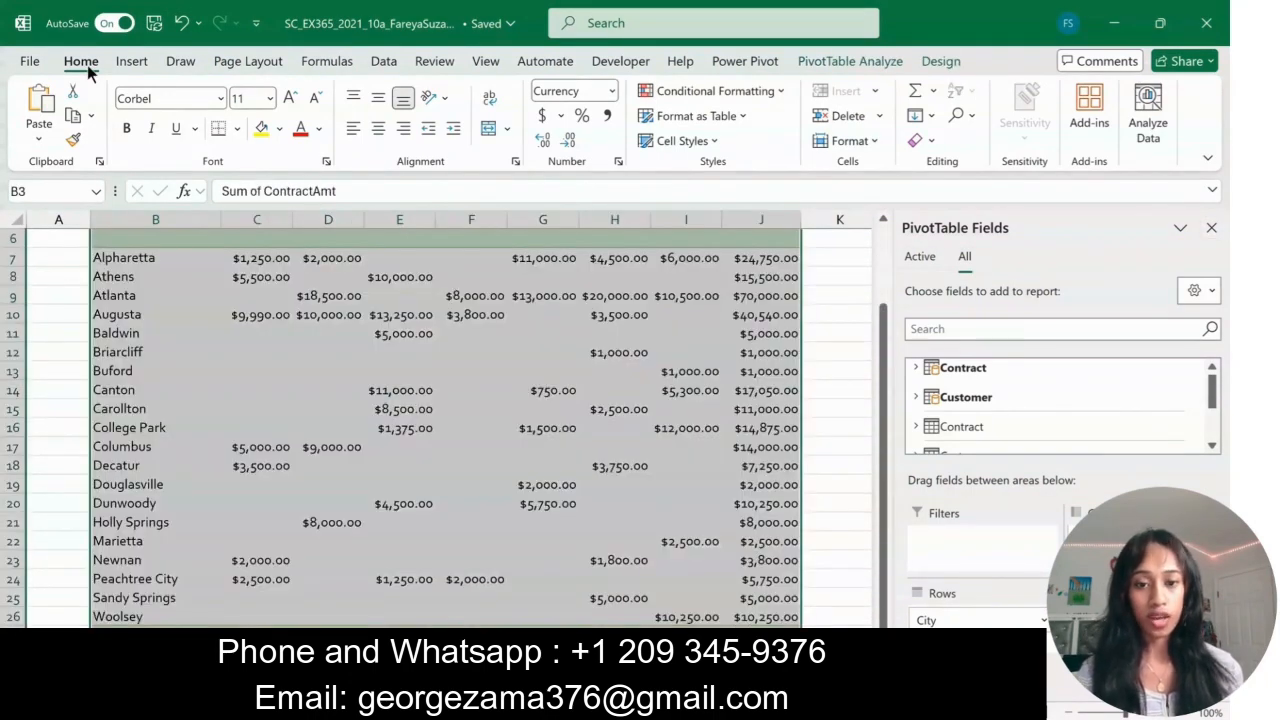
left_click(612, 91)
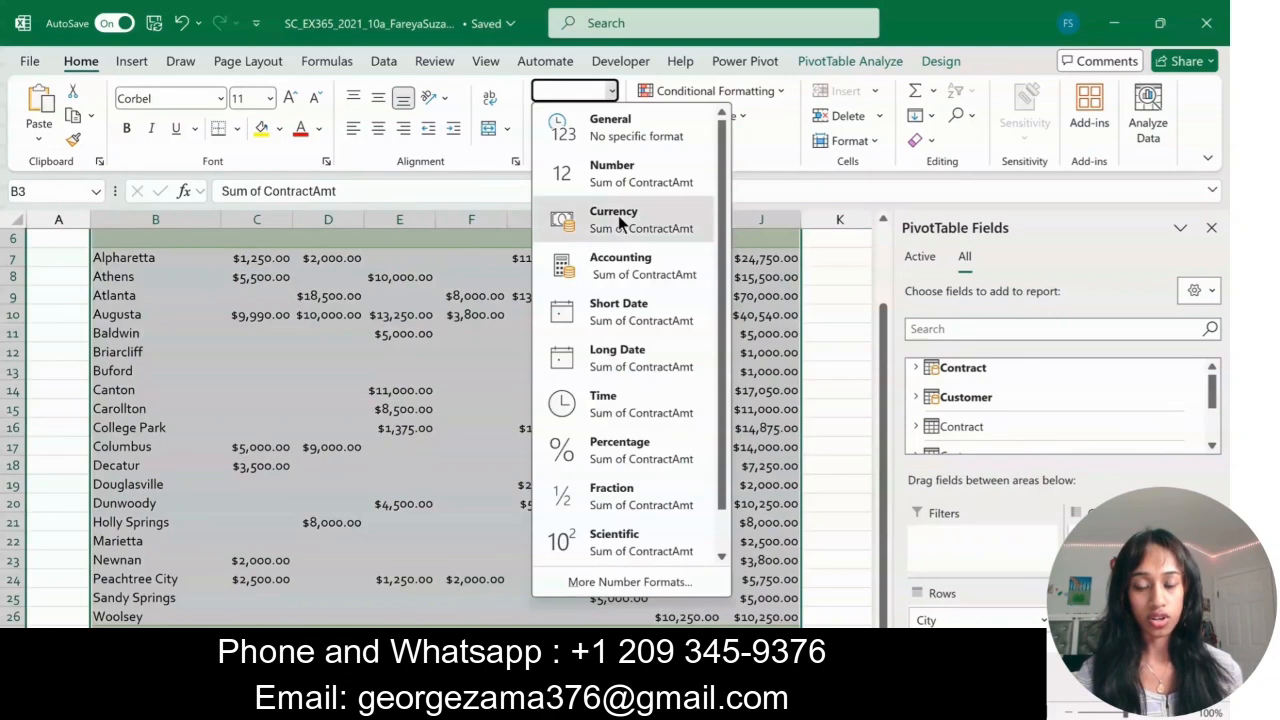
left_click(618, 215)
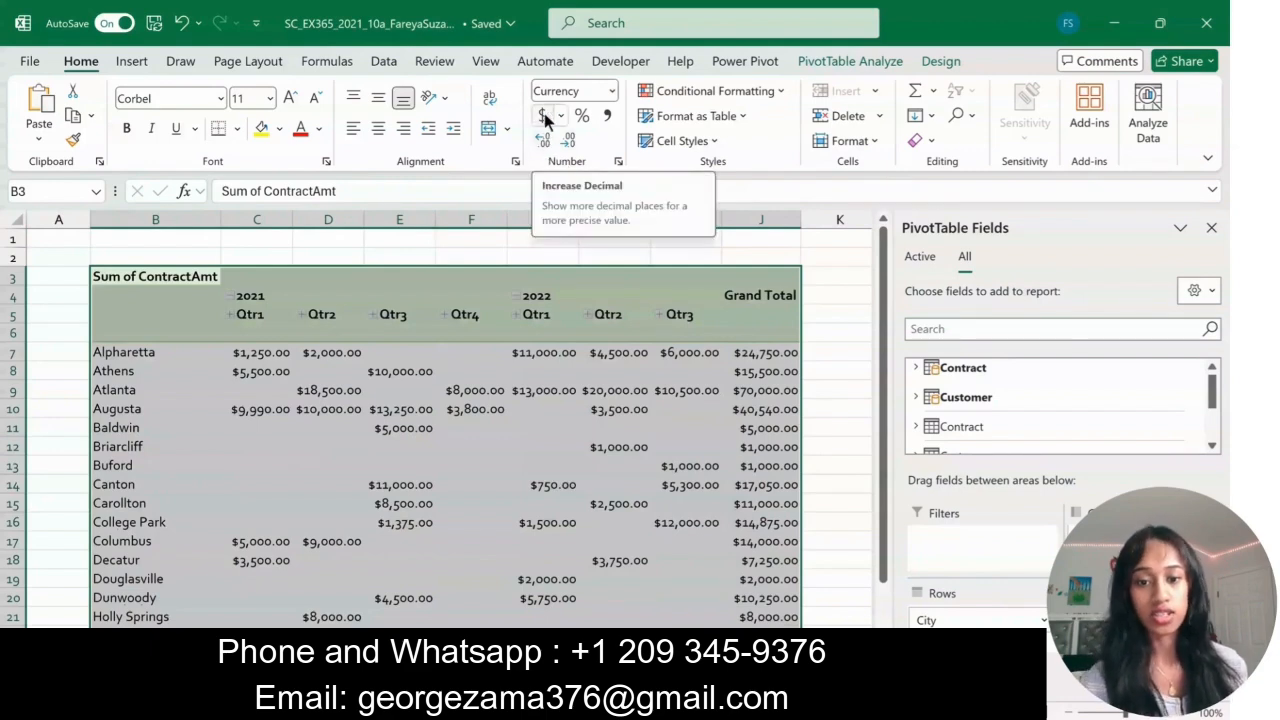
left_click(842, 430)
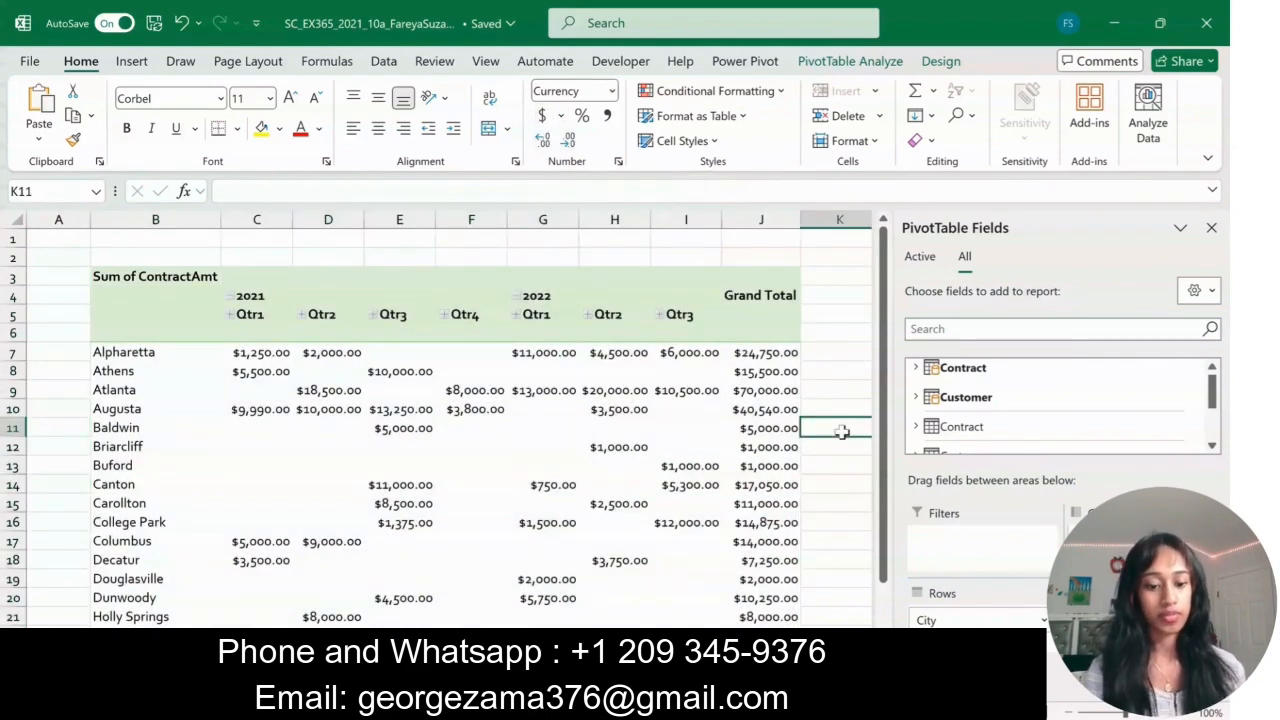
left_click(840, 409)
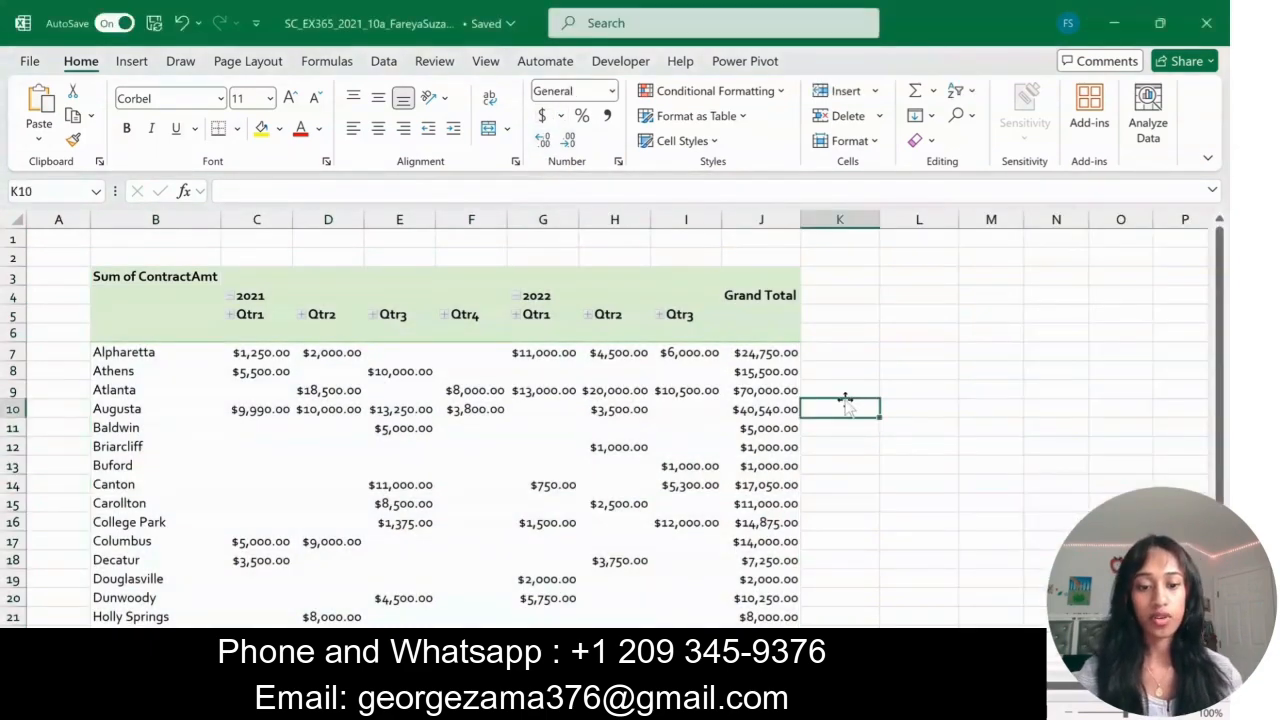
- Create another PivotTable from the Power Pivot data model on a new worksheet
left_click(745, 61)
left_click(40, 115)
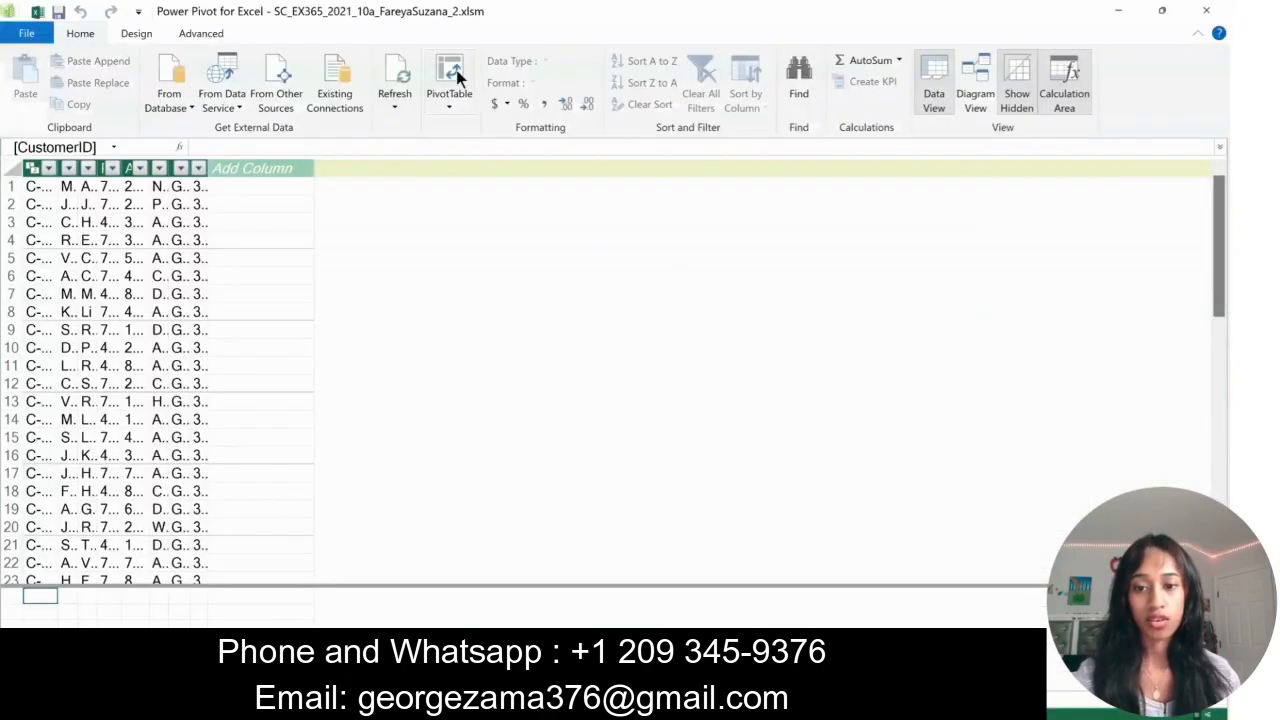
left_click(455, 76)
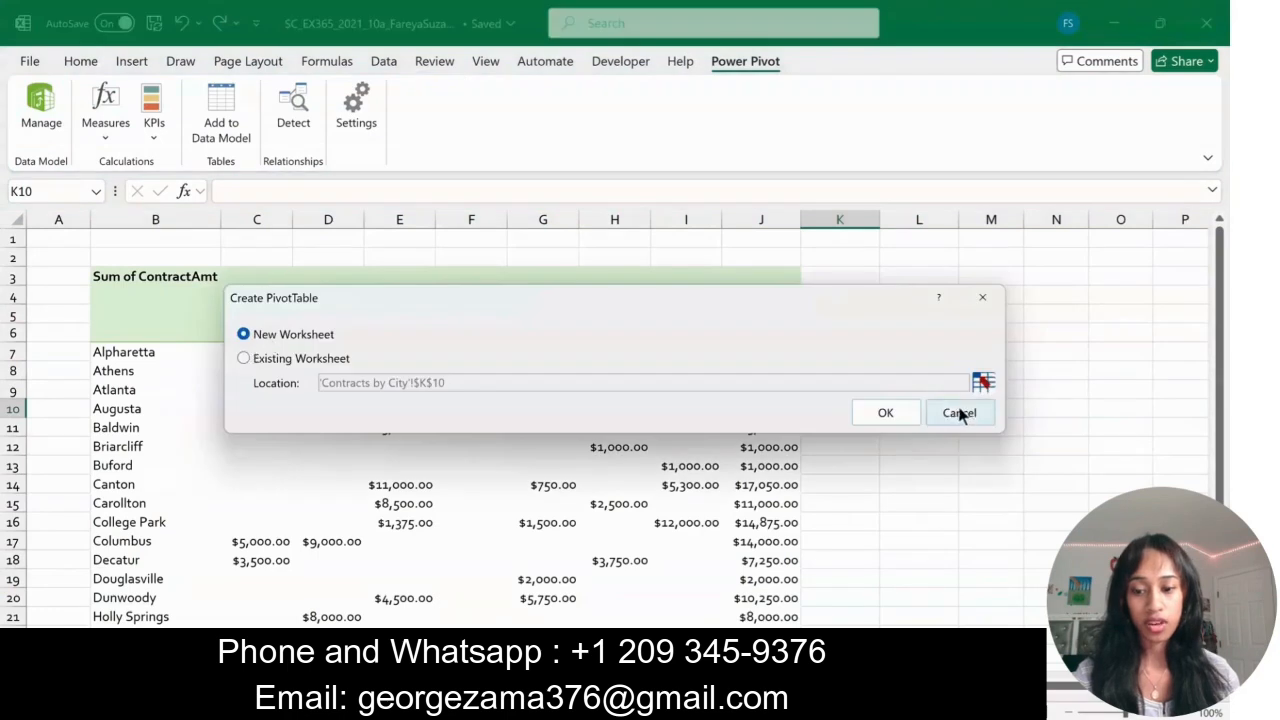
left_click(900, 411)
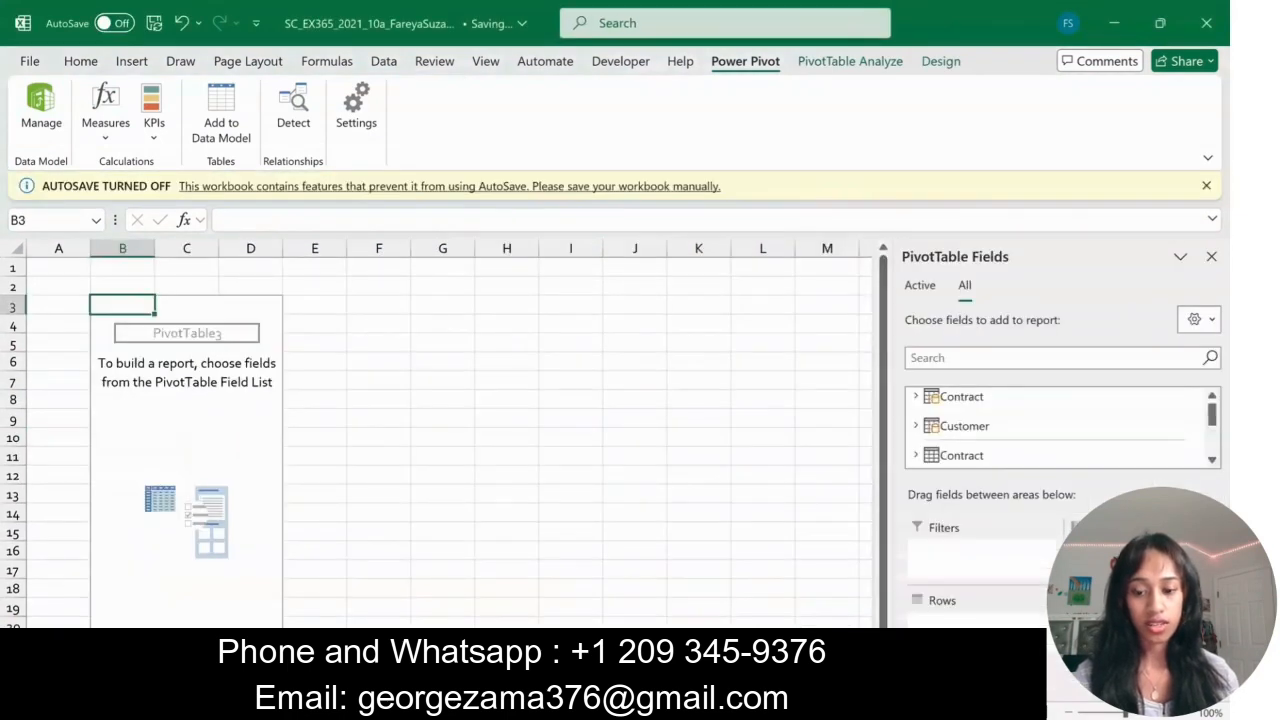
- Rename the new worksheet as Invoices by Month, checking the name in the Word instructions and returning to the Excel workbook
right_click(246, 688)
left_click(294, 408)
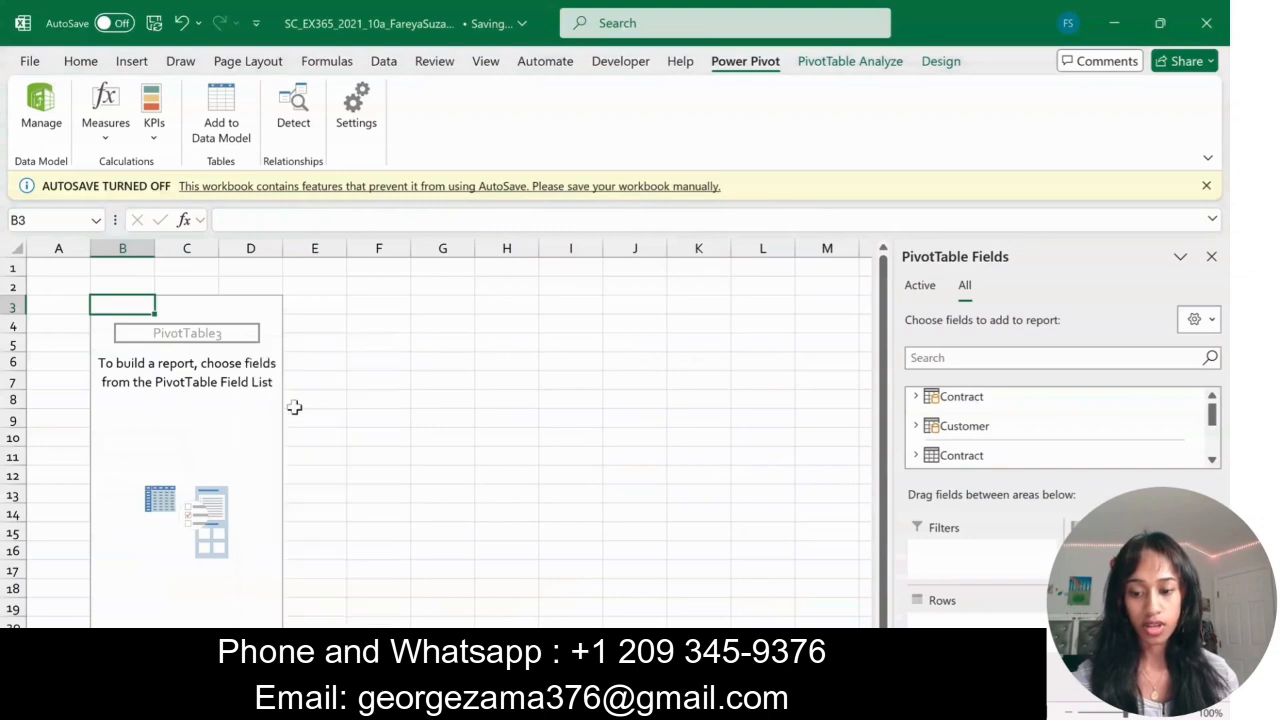
key("alt+Tab")
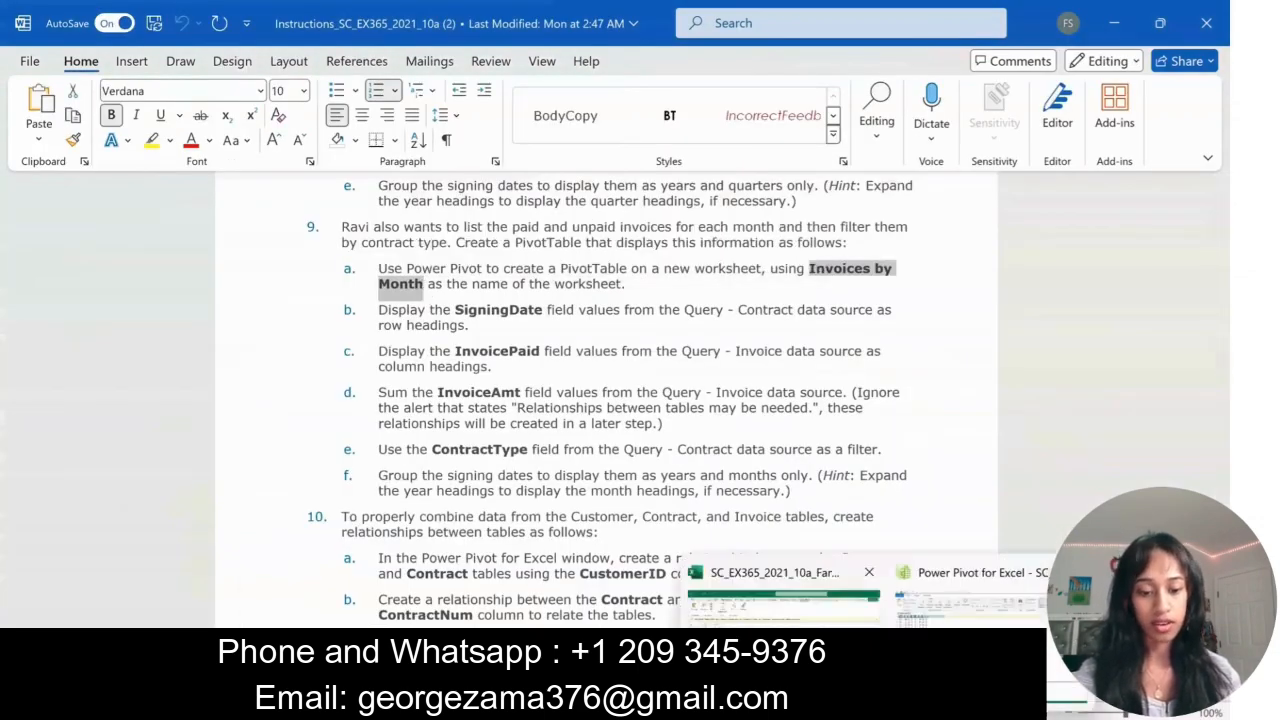
left_click(955, 712)
left_click(825, 612)
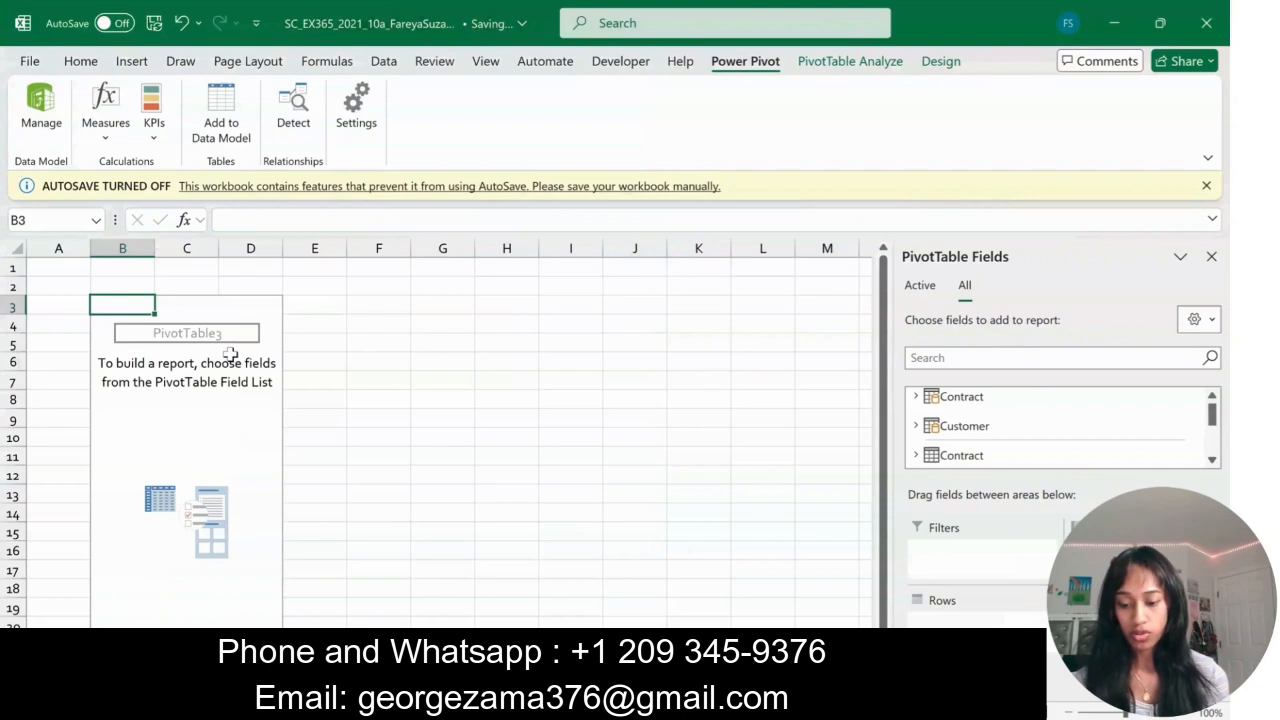
- Add SigningDate from the Contract query table as the new PivotTable's row headings
left_click(916, 397)
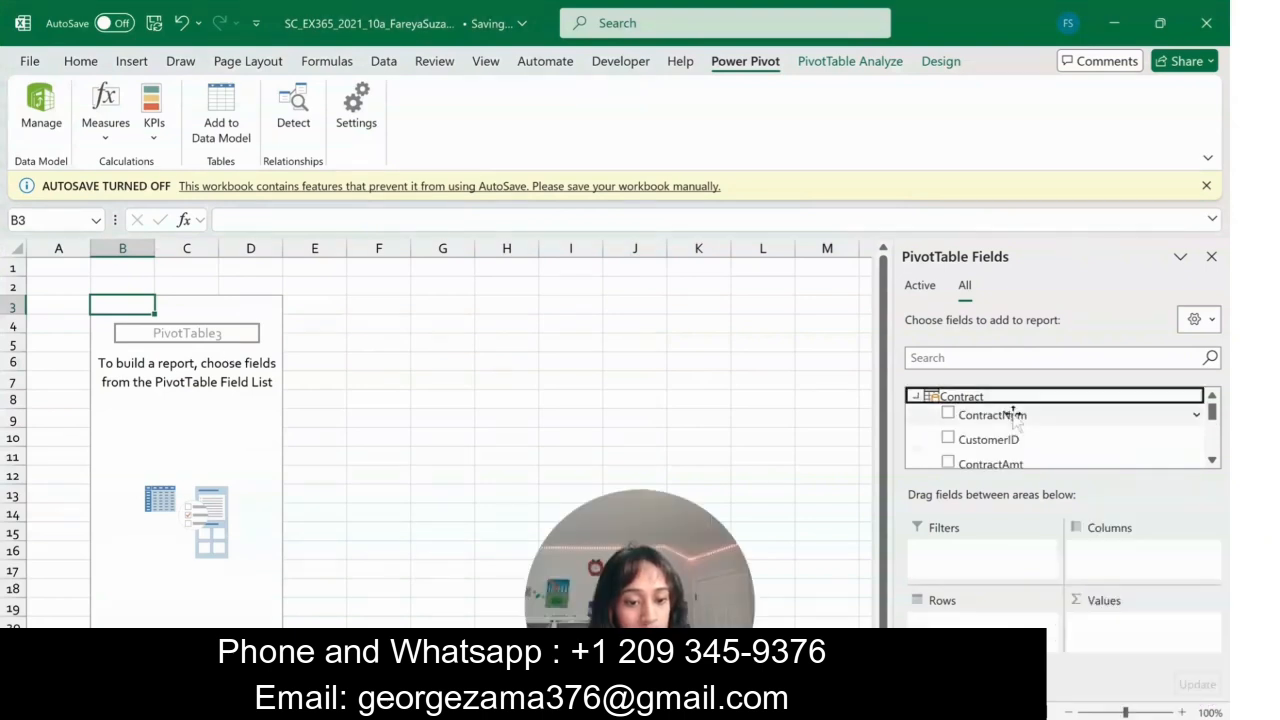
scroll(1013, 418, "down", 2)
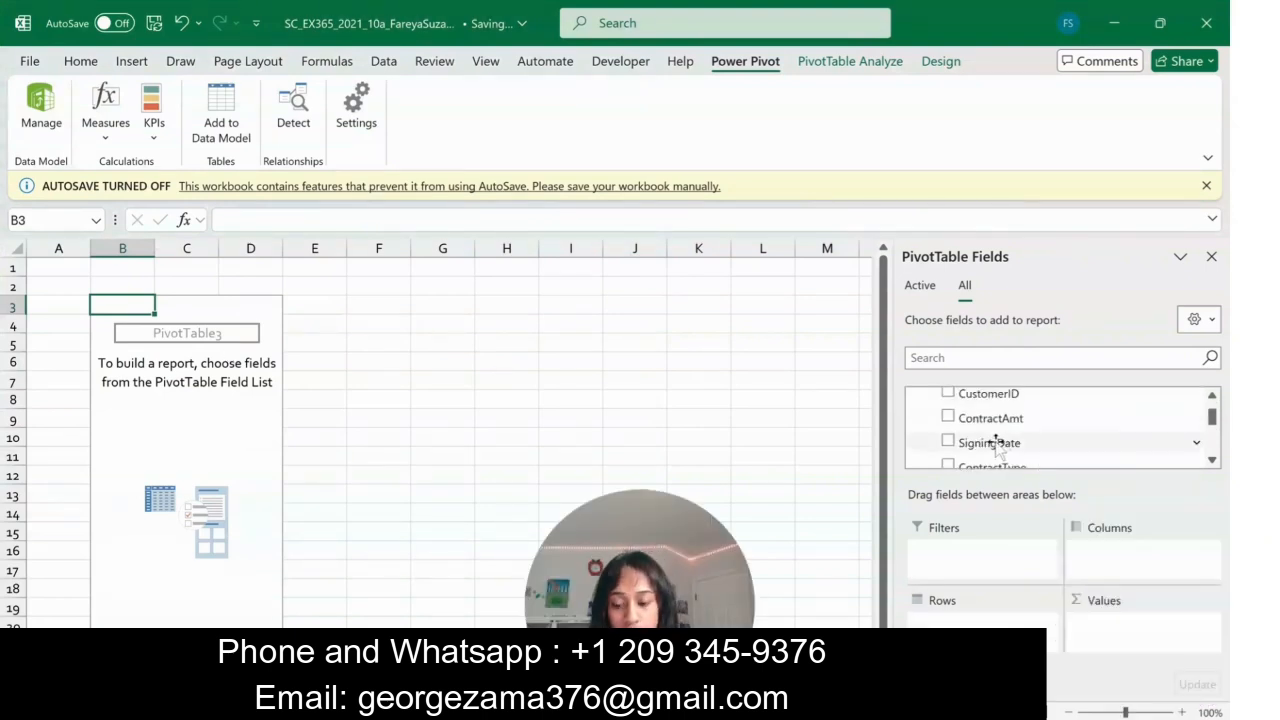
left_click_drag(996, 447, 958, 612)
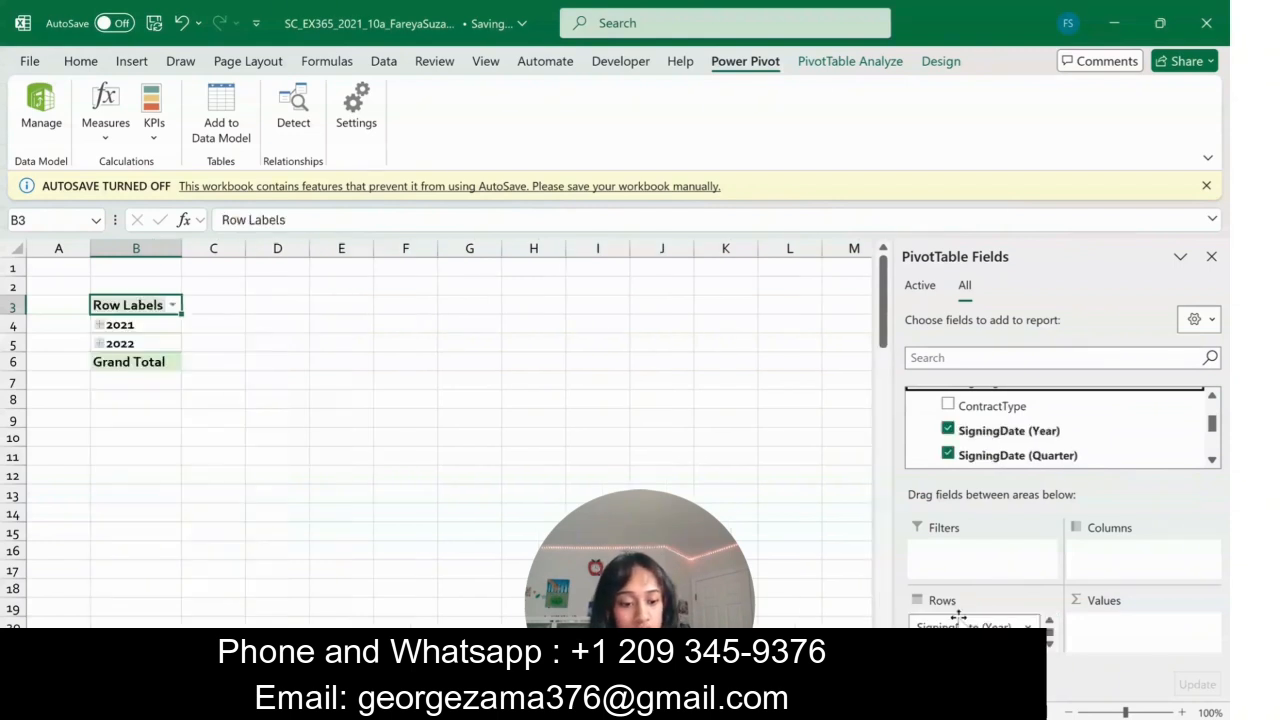
- Add InvoicePaid from the Invoice query table as column headings and sum InvoiceAmt as the values
scroll(1026, 432, "down", 3)
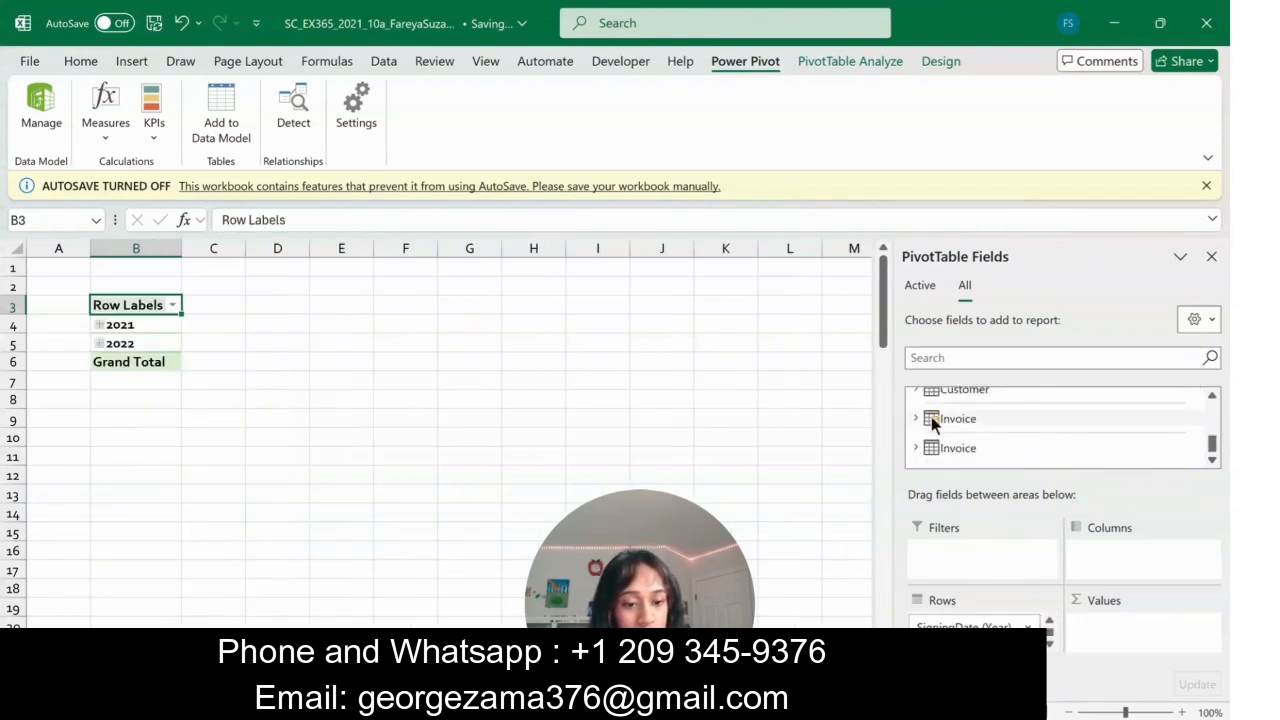
left_click(915, 420)
scroll(1003, 443, "down", 3)
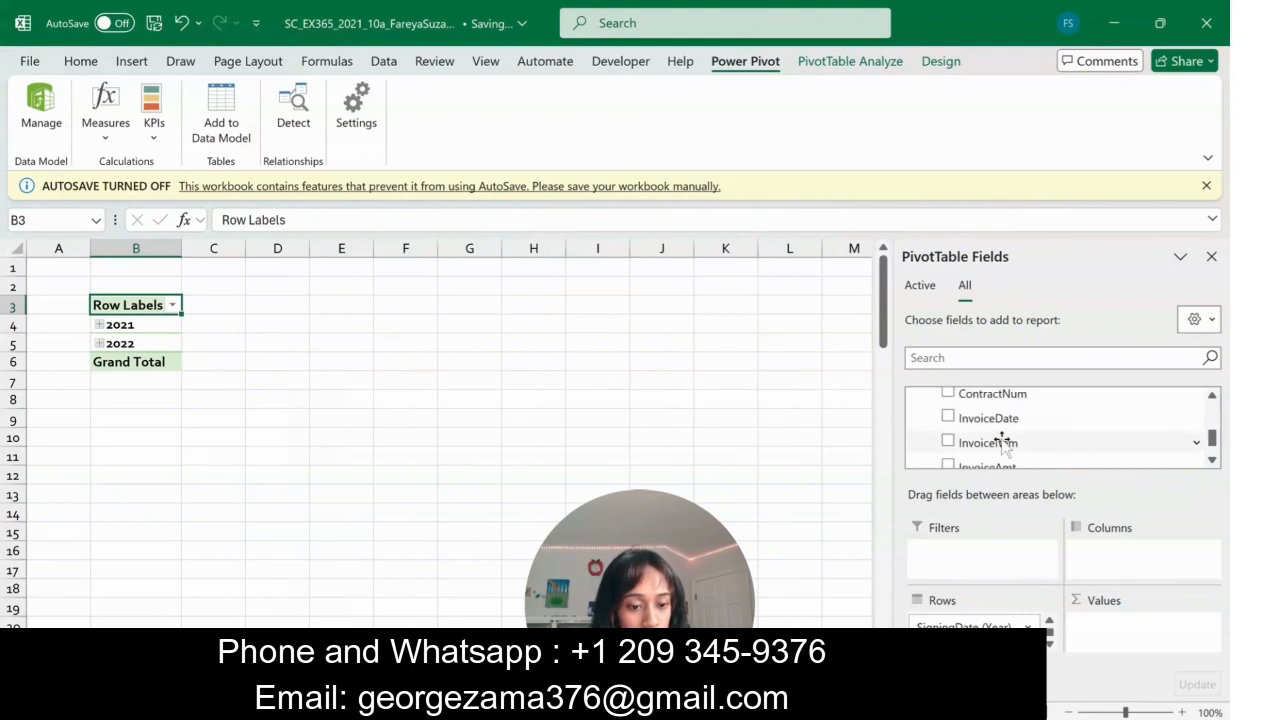
scroll(1003, 443, "up", 1)
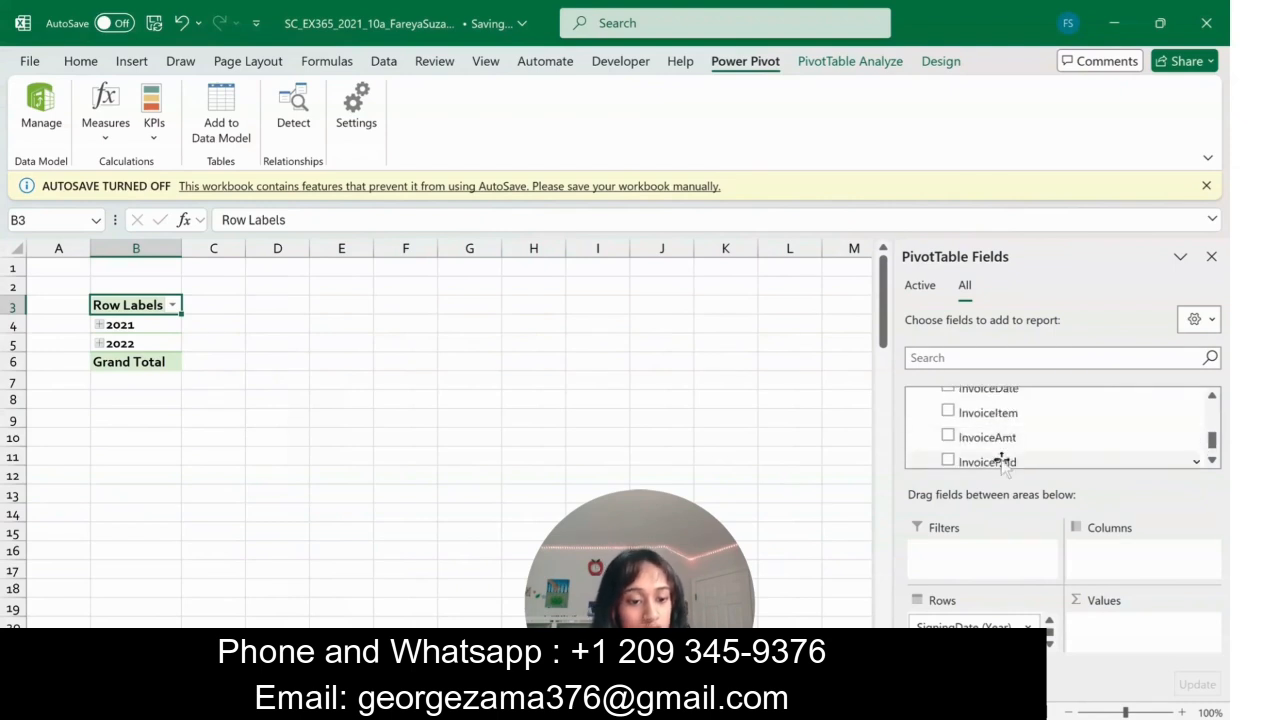
left_click_drag(993, 463, 1120, 565)
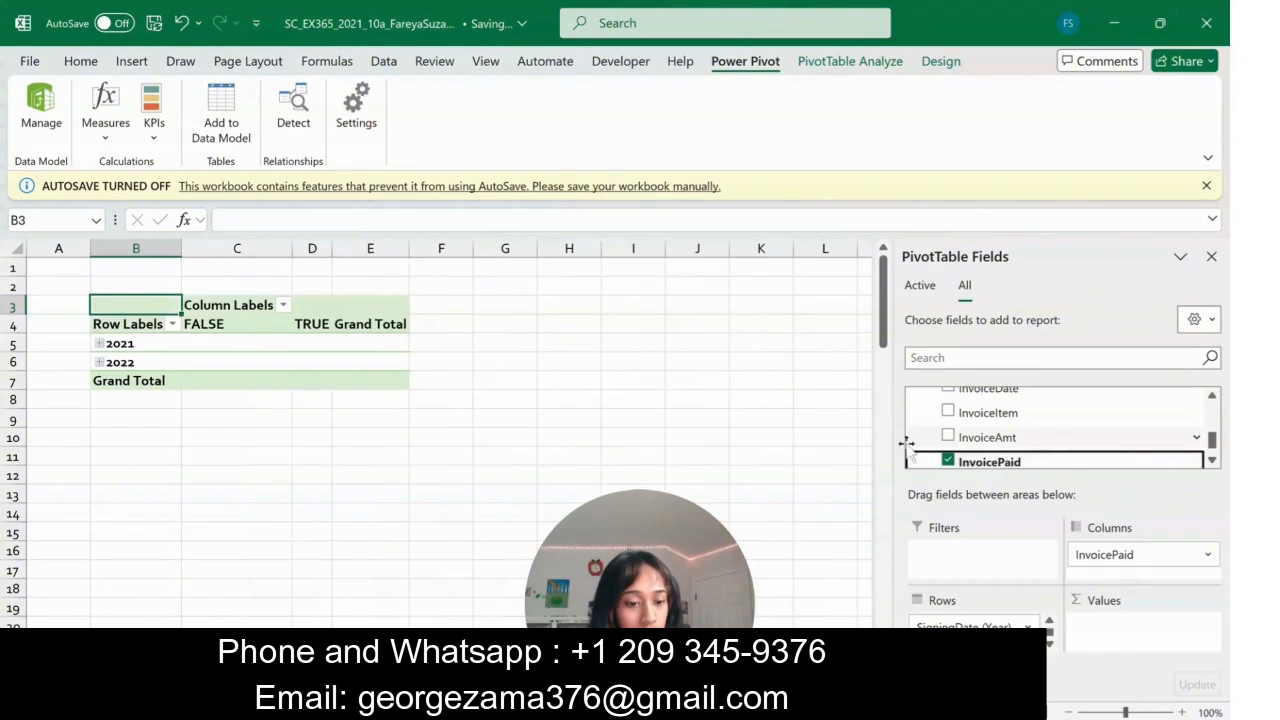
left_click_drag(1014, 436, 1125, 625)
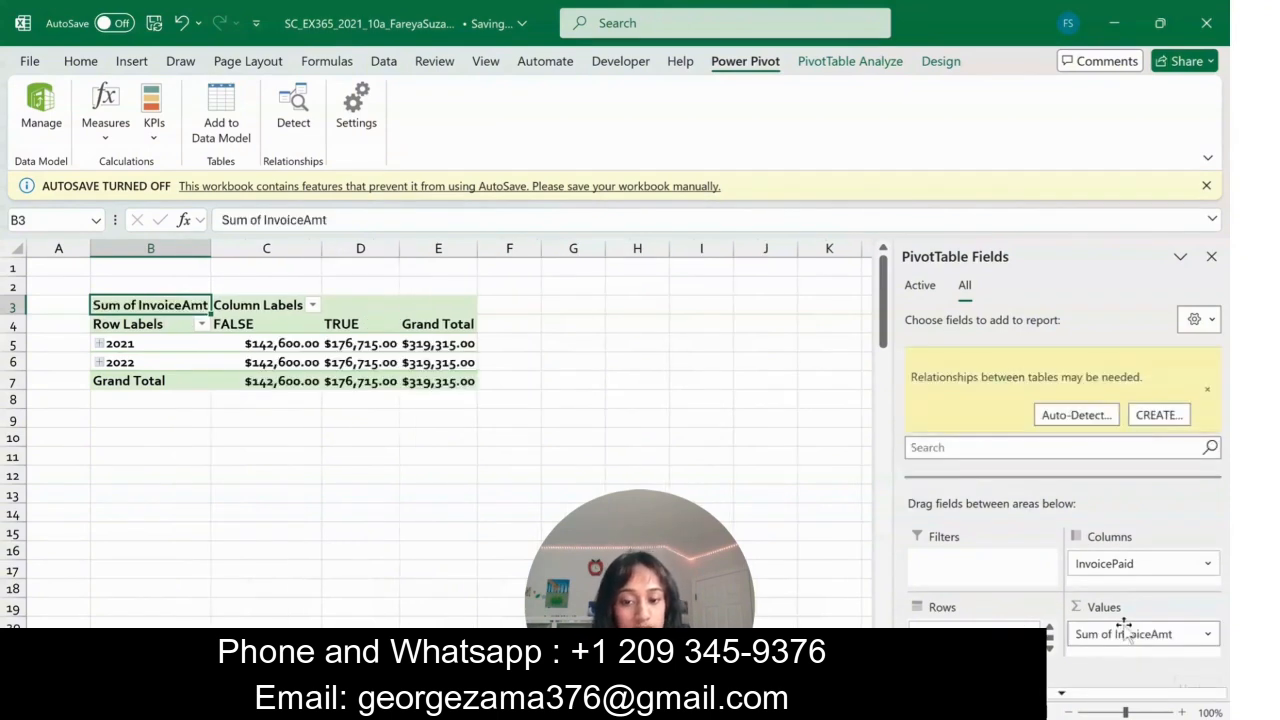
- Auto-detect the table relationships needed by the invoice PivotTable and dismiss the detection report
left_click(1076, 418)
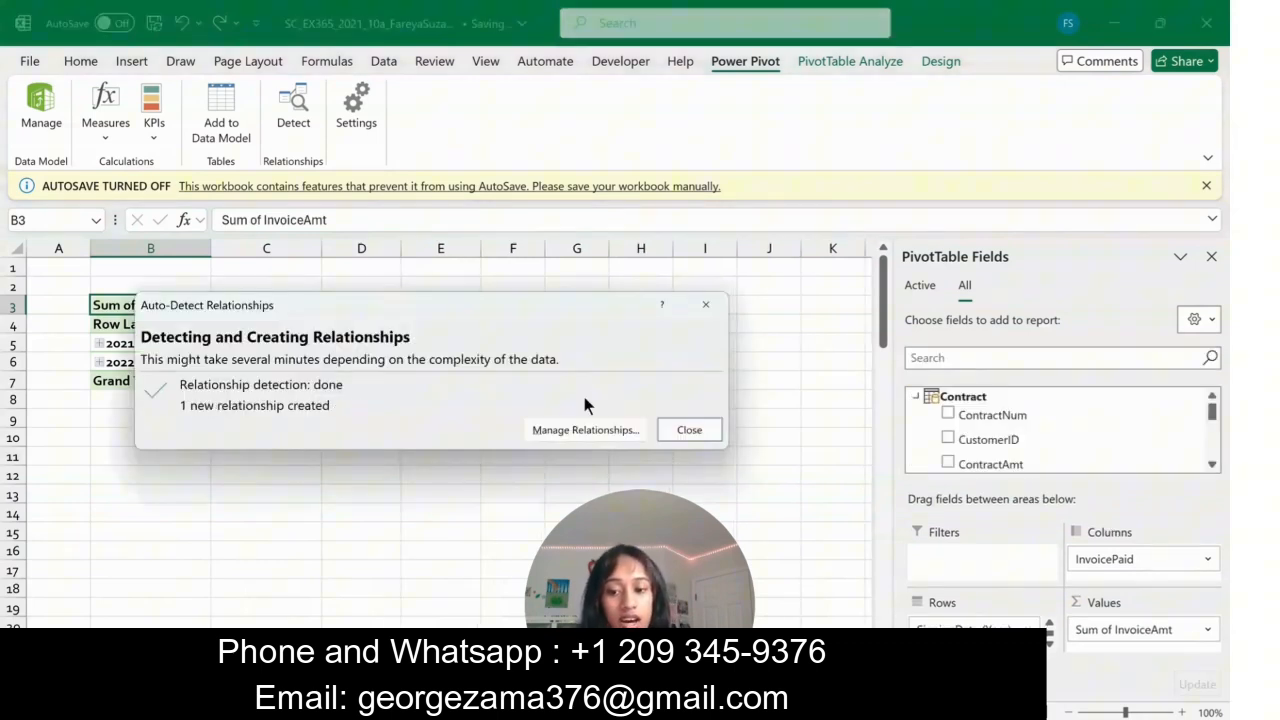
left_click(689, 430)
- Add ContractType from the Contract query table as the invoice PivotTable's filter field
scroll(1007, 434, "down", 3)
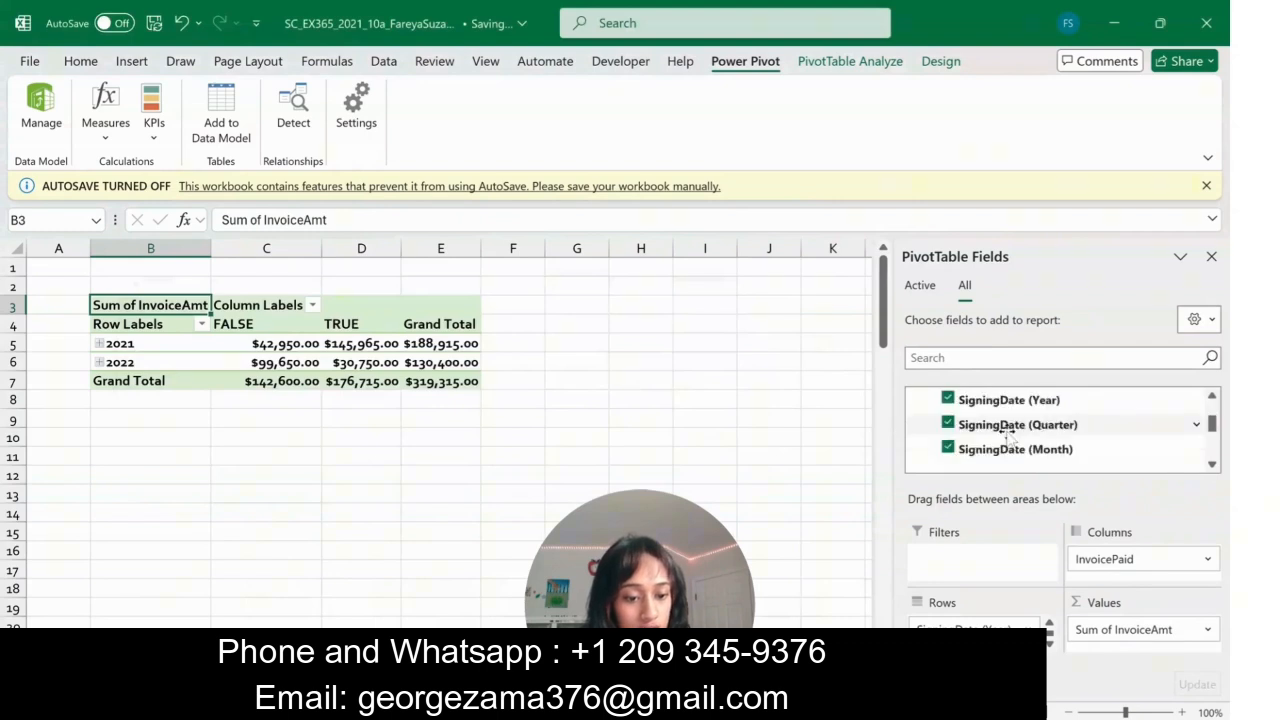
scroll(1007, 434, "up", 2)
scroll(972, 430, "down", 2)
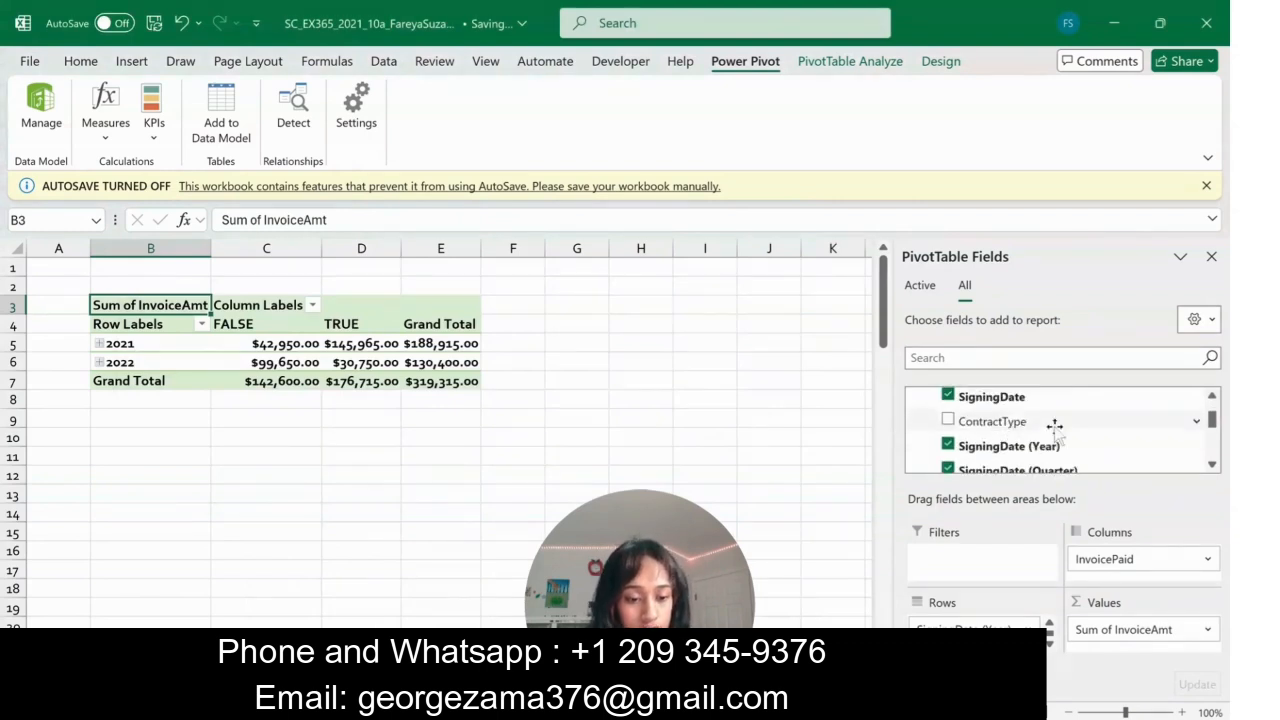
left_click_drag(965, 422, 969, 560)
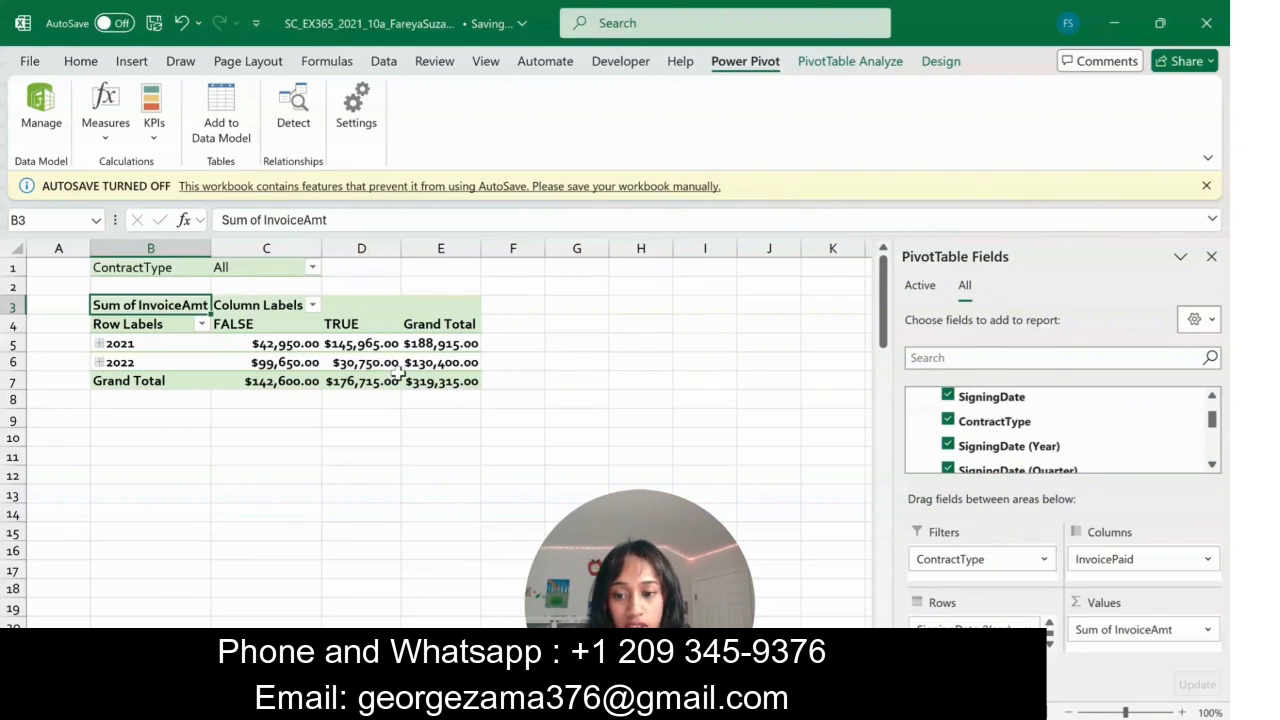
- Group the signing-date row headings by Months and Years only, leaving out Quarters
right_click(127, 343)
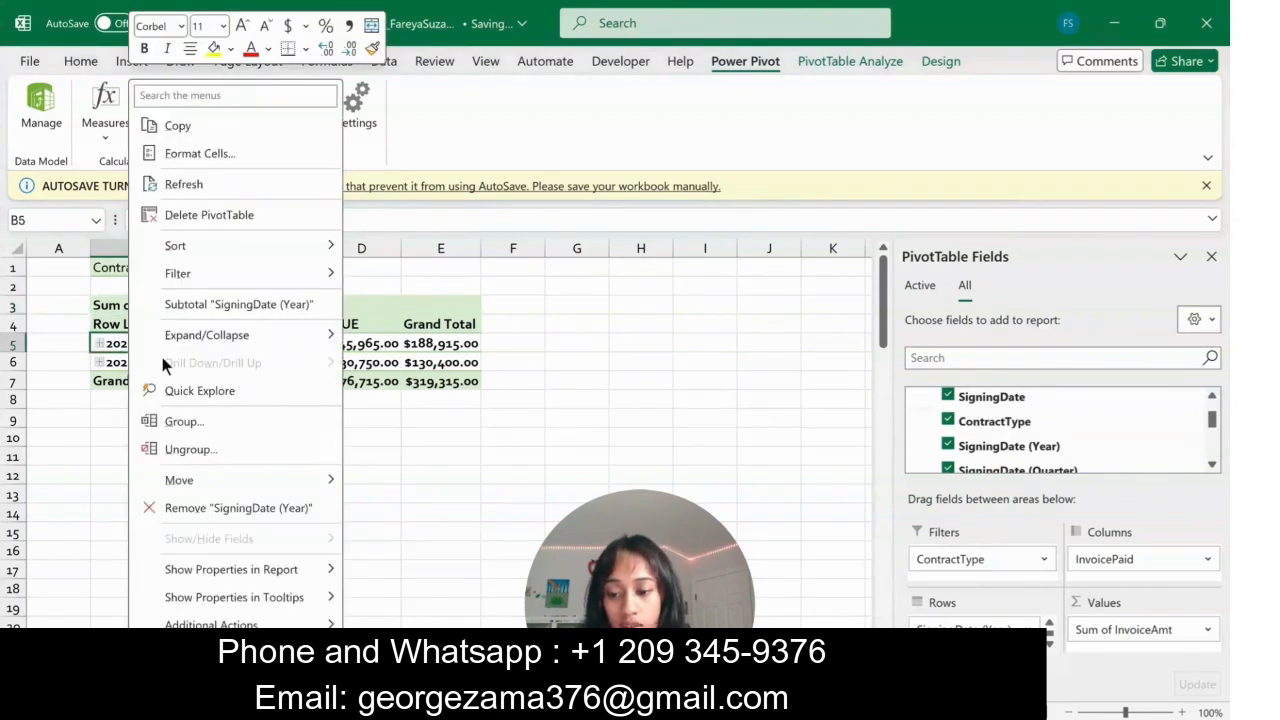
left_click(178, 422)
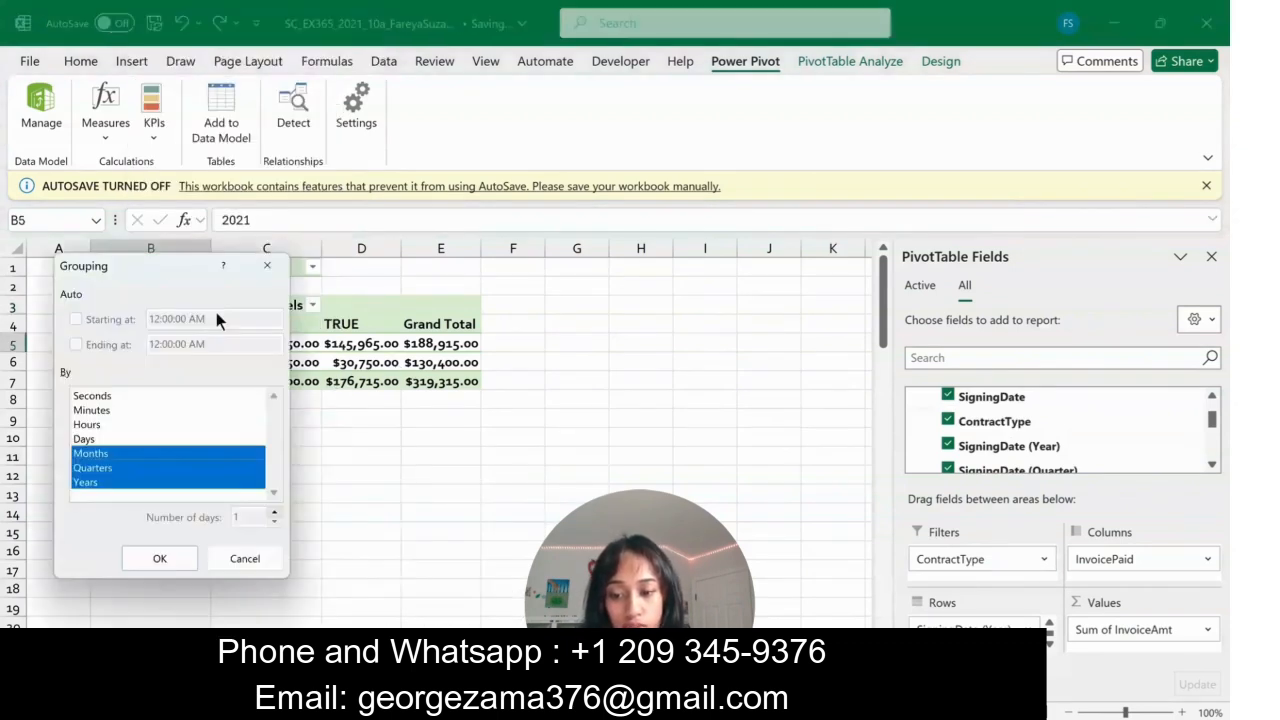
left_click_drag(216, 312, 494, 200)
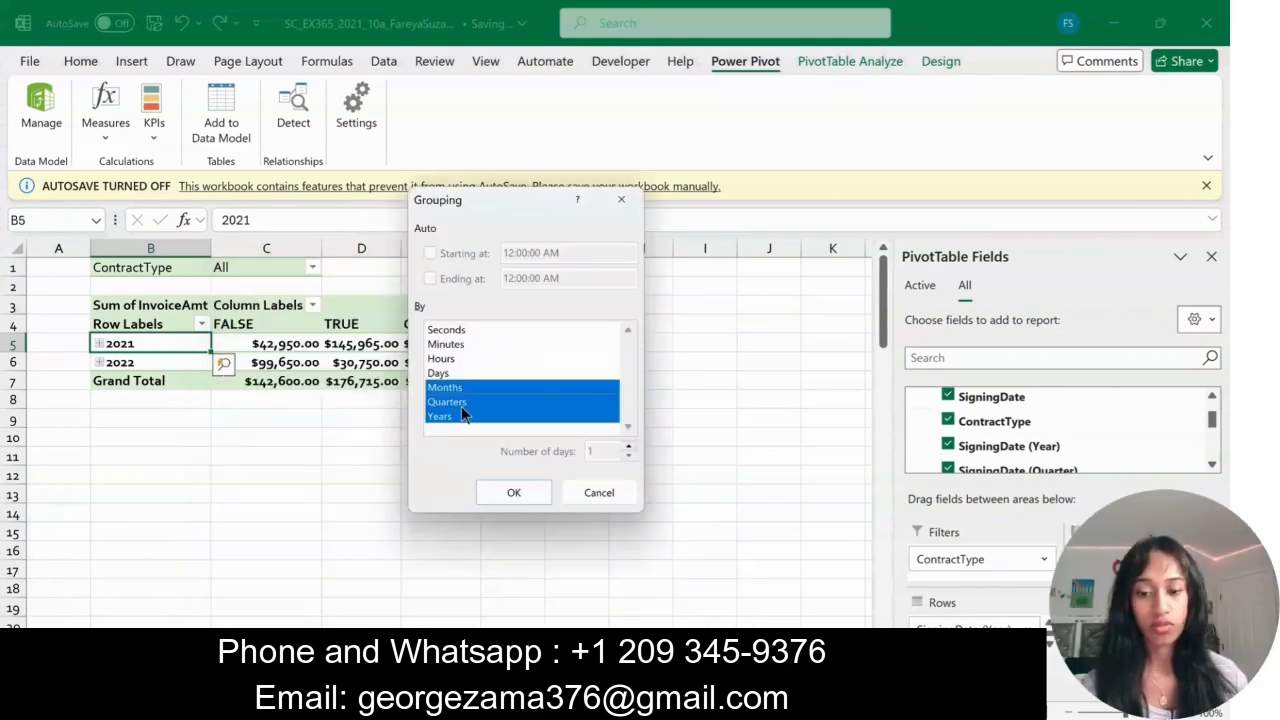
left_click(461, 402)
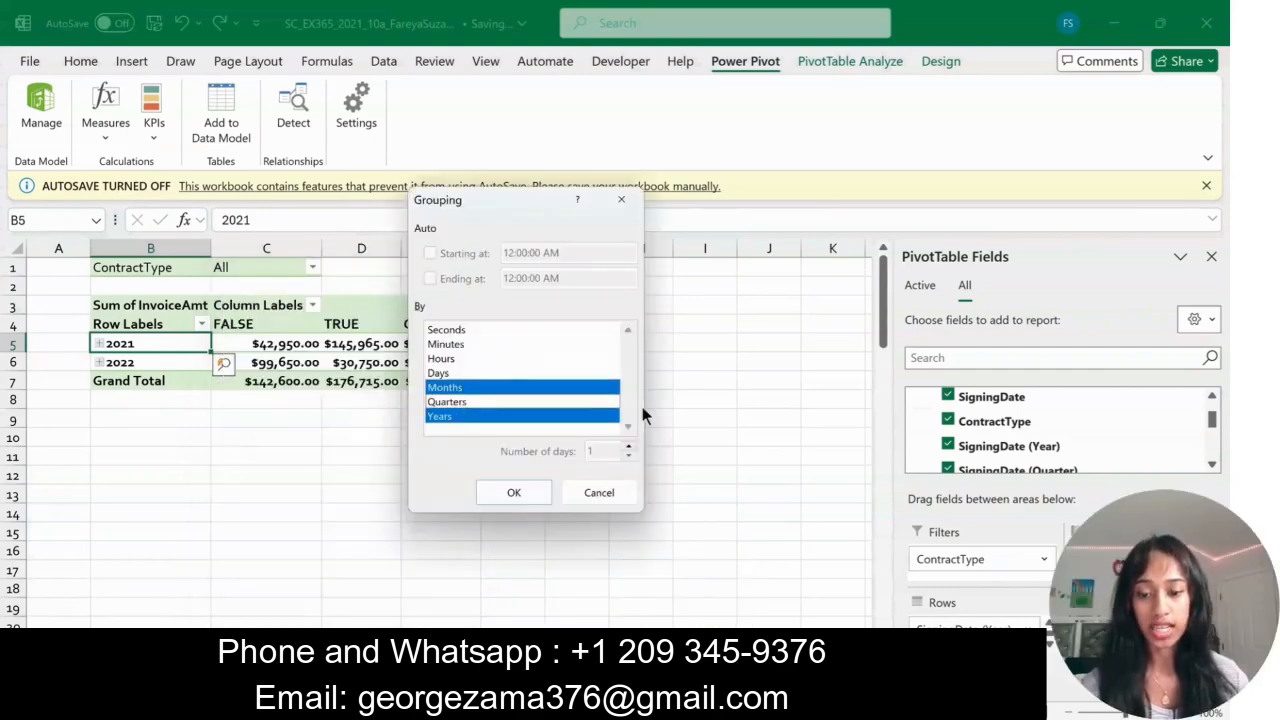
left_click(526, 498)
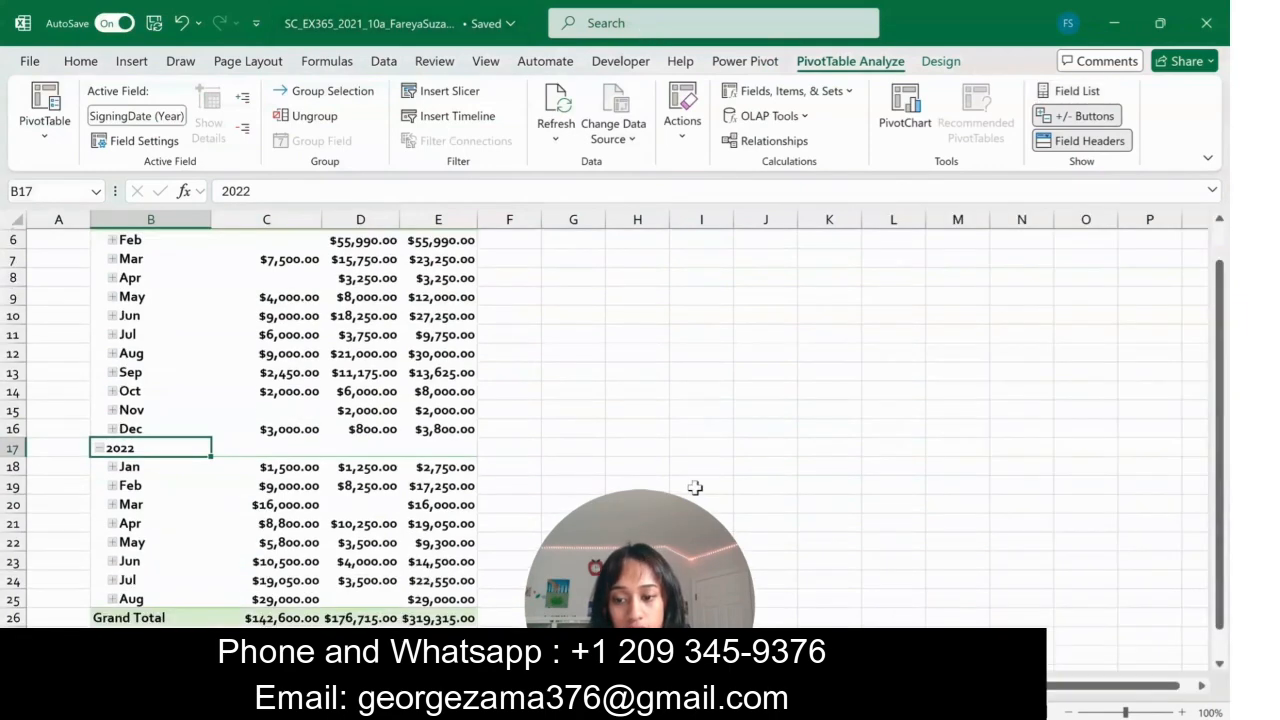
- Apply the Currency number format to the invoice PivotTable range B3:E26
left_click_drag(437, 618, 120, 276)
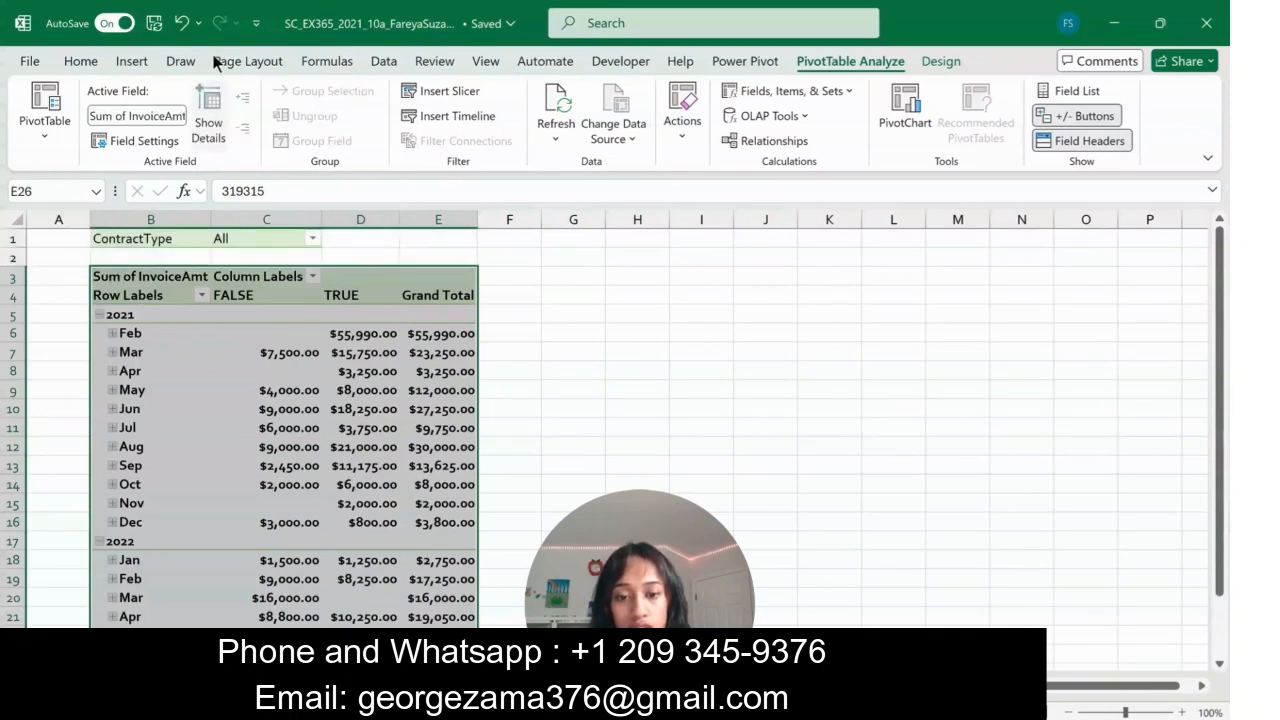
left_click(82, 60)
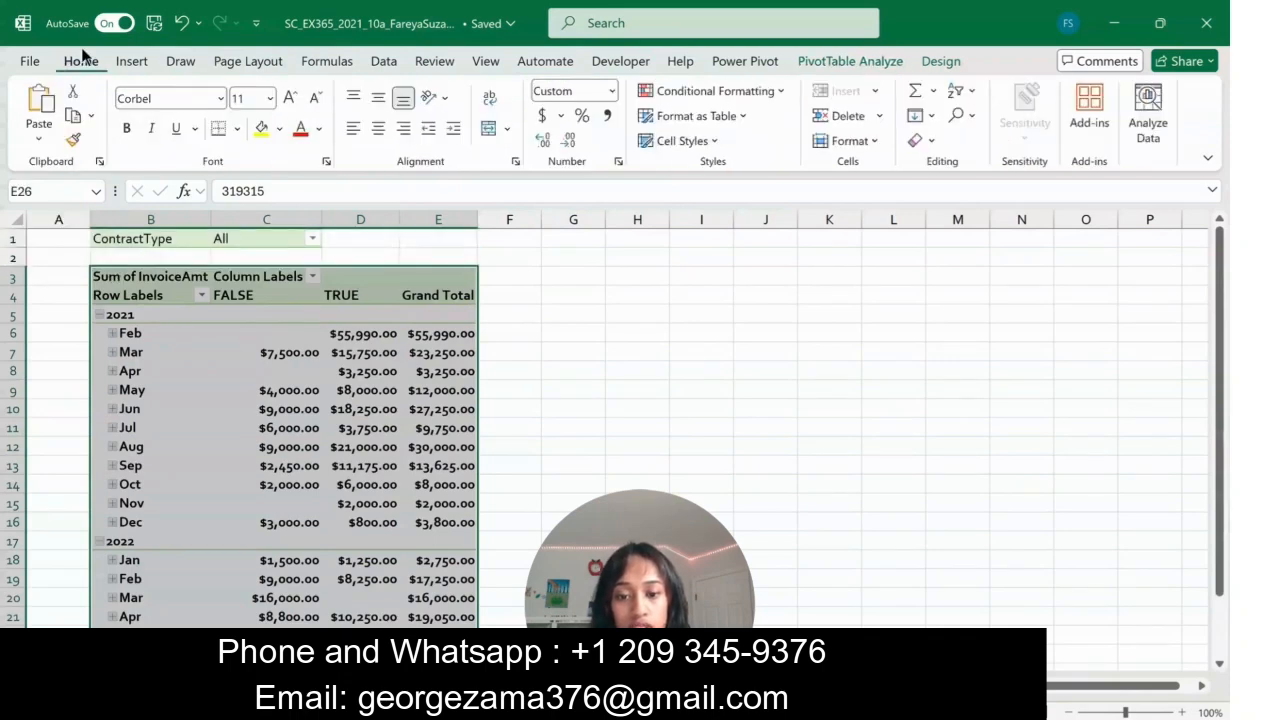
left_click(612, 91)
left_click(615, 220)
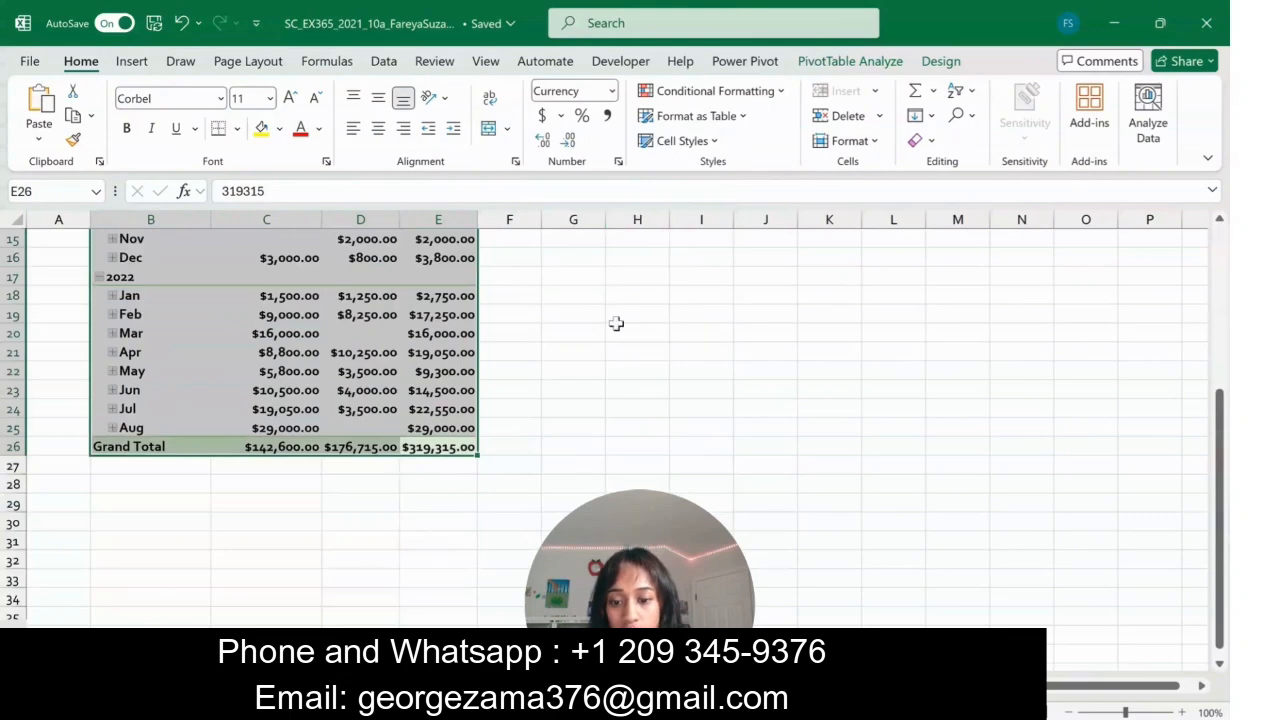
scroll(620, 323, "up", 5)
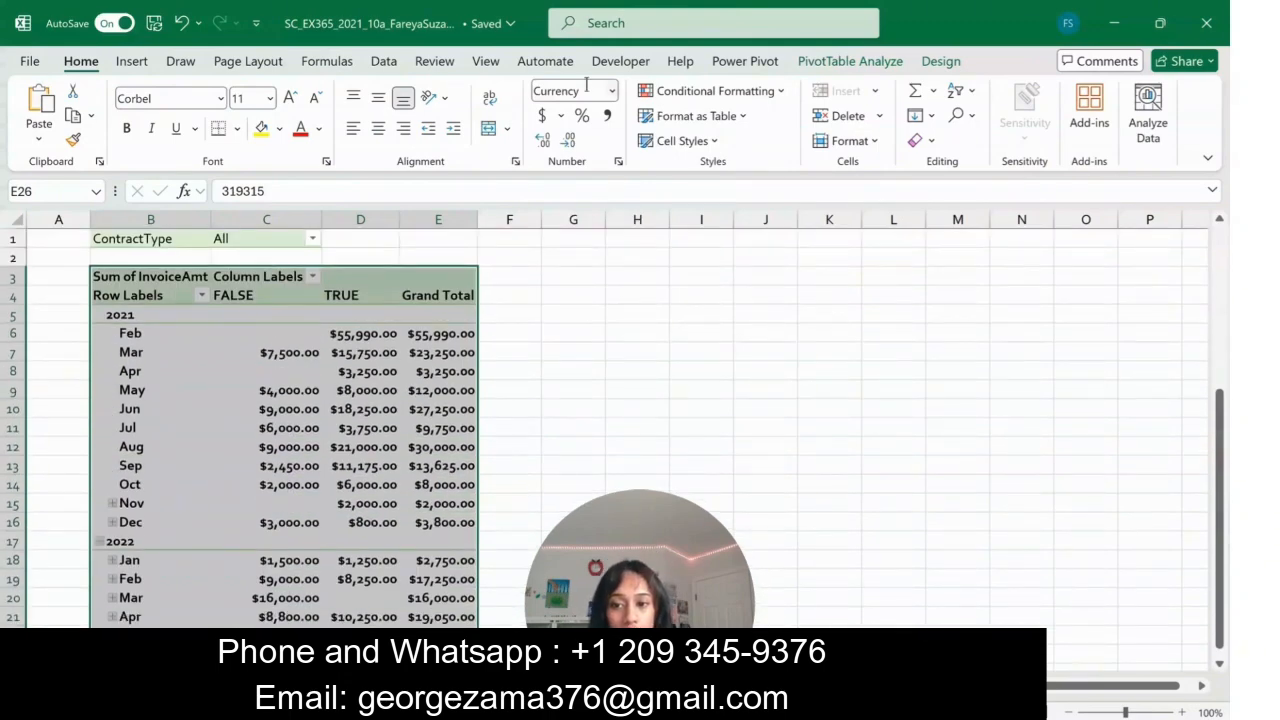
left_click(537, 370)
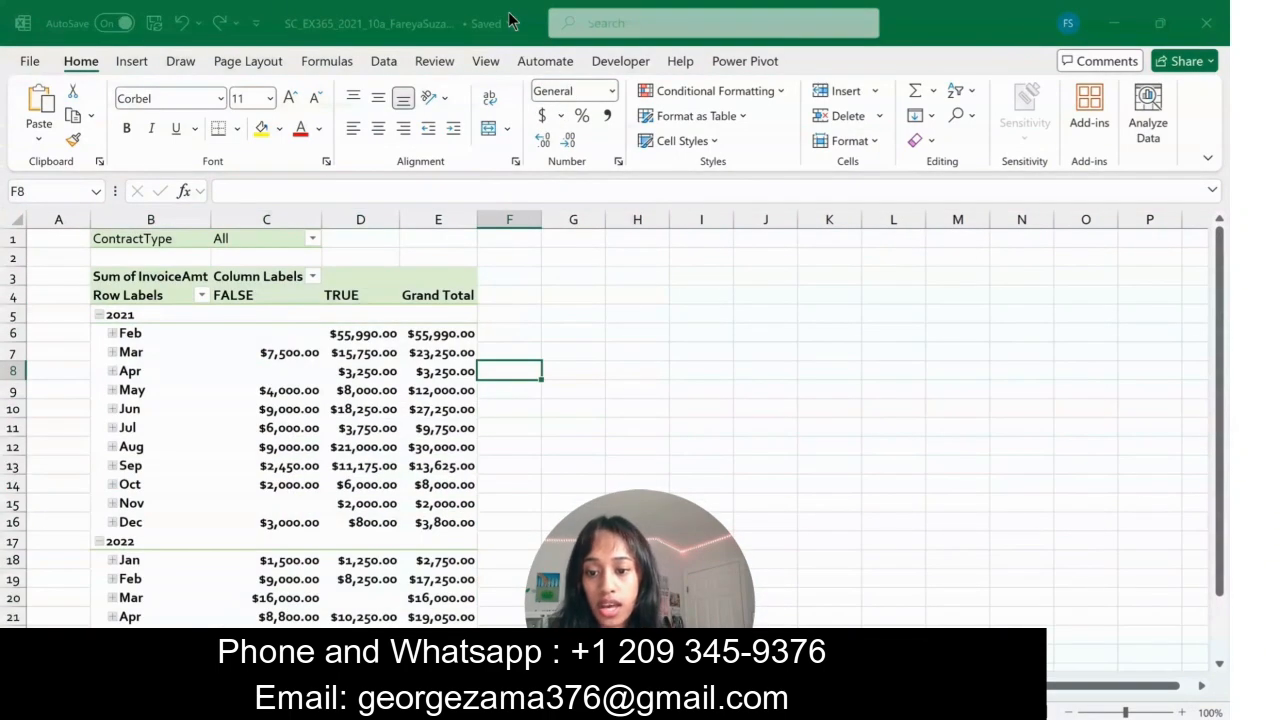
- Rename the FALSE column heading in cell C4 of the invoice PivotTable as Unpaid
left_click(255, 296)
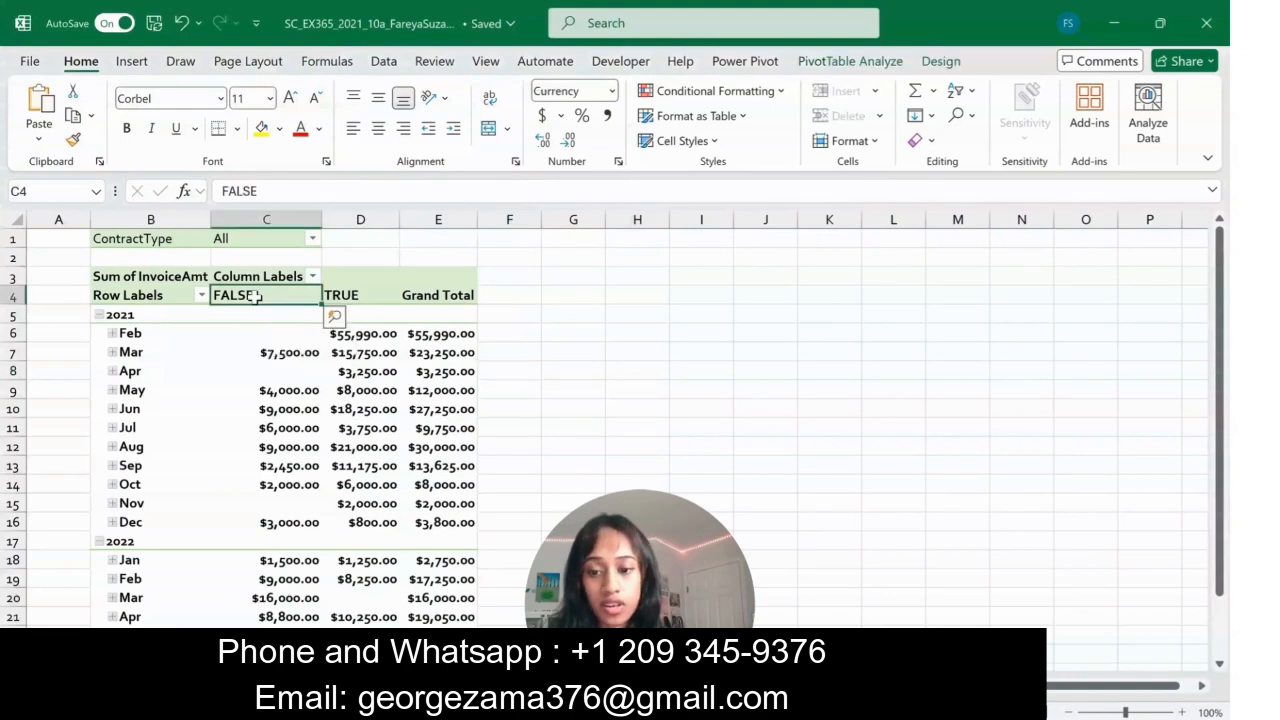
left_click(279, 192)
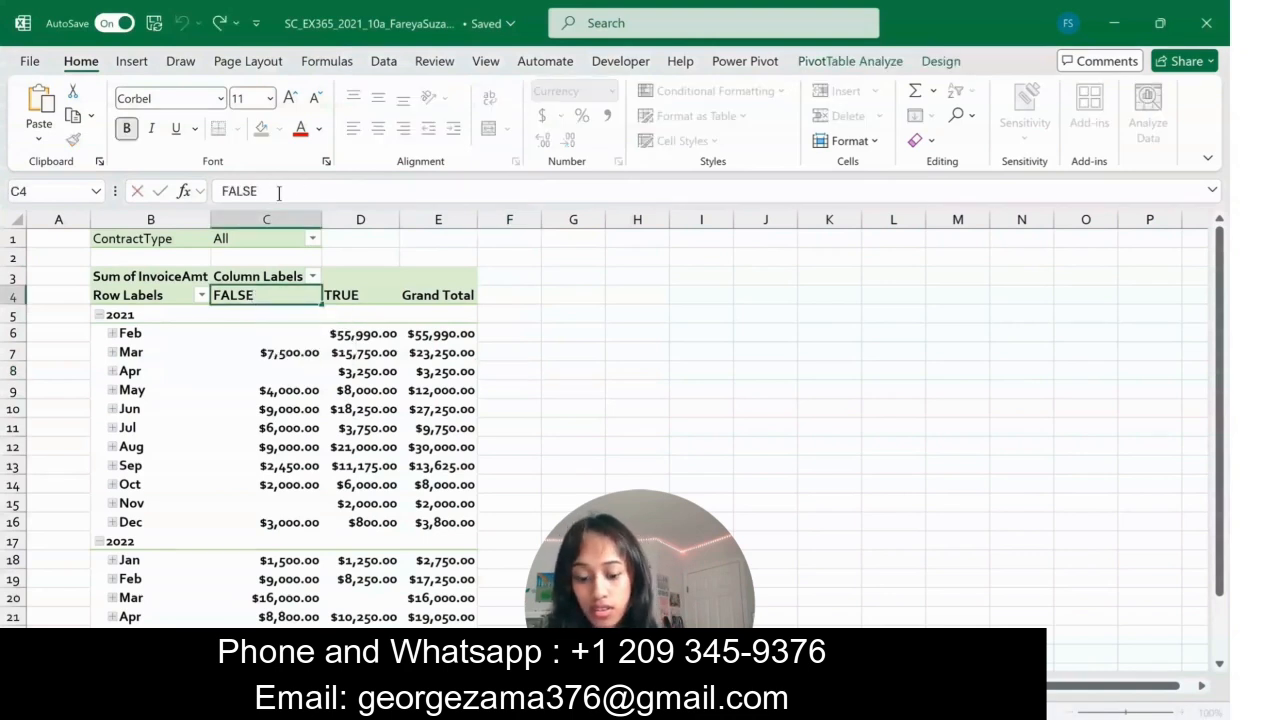
key("BackSpace")
key("BackSpace")
key("BackSpace")
key("BackSpace")
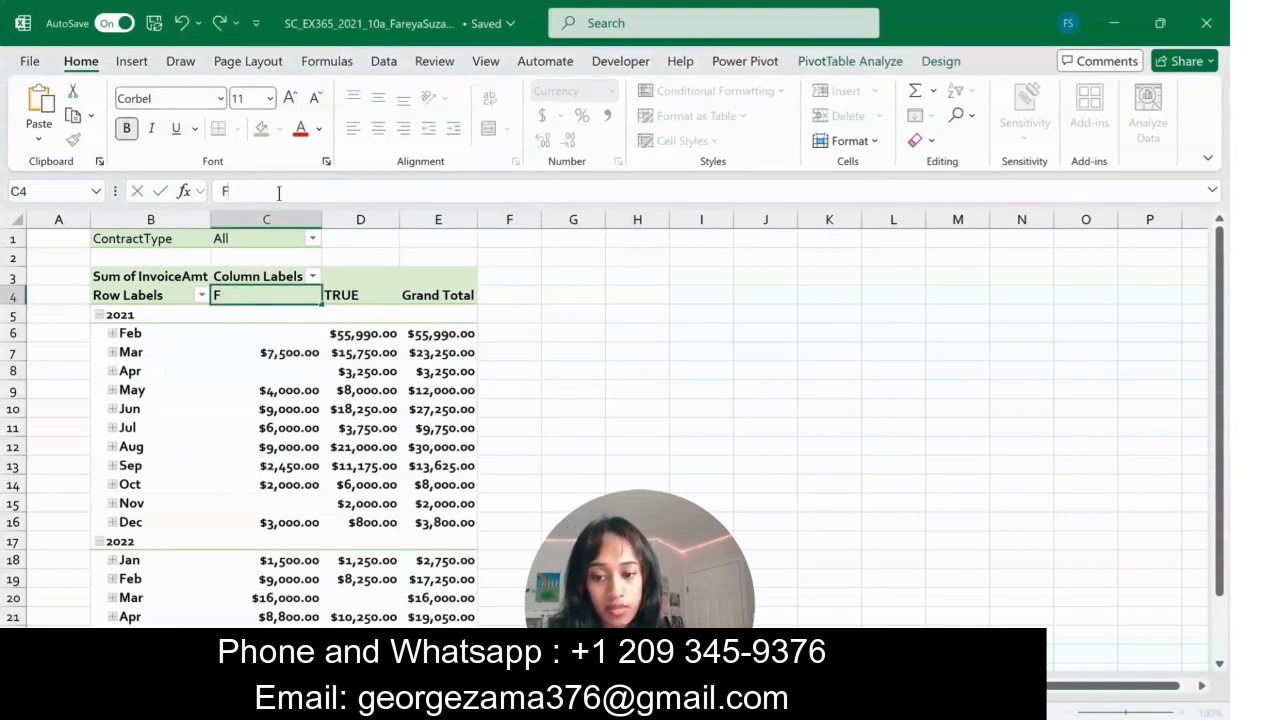
key("BackSpace")
type("Unpaid")
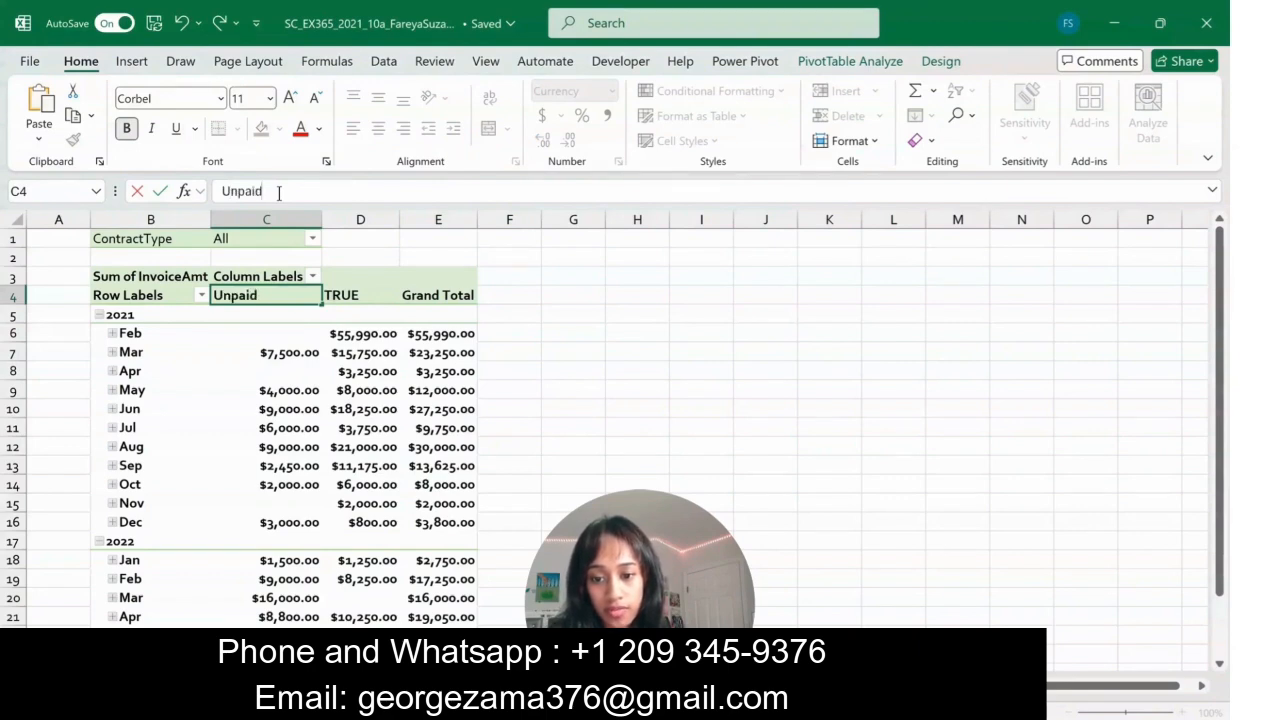
key("Return")
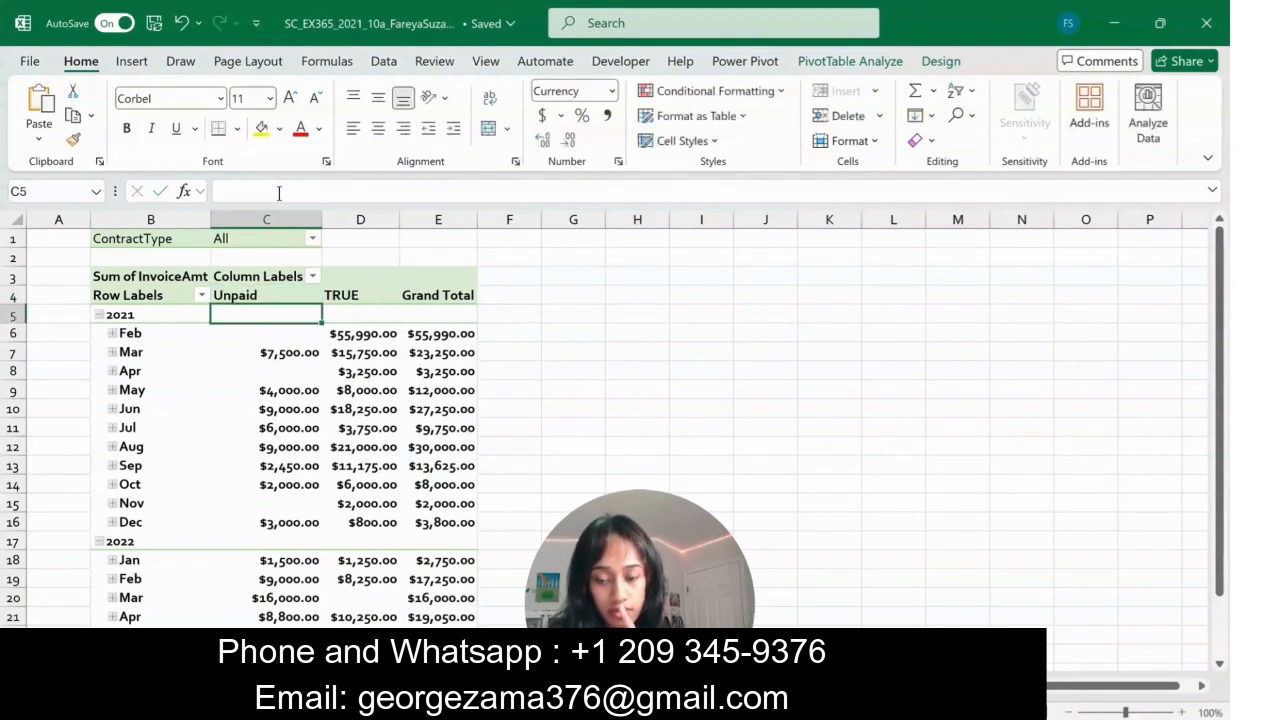
- Rename the TRUE column heading in cell D4 of the invoice PivotTable as Paid
left_click(368, 297)
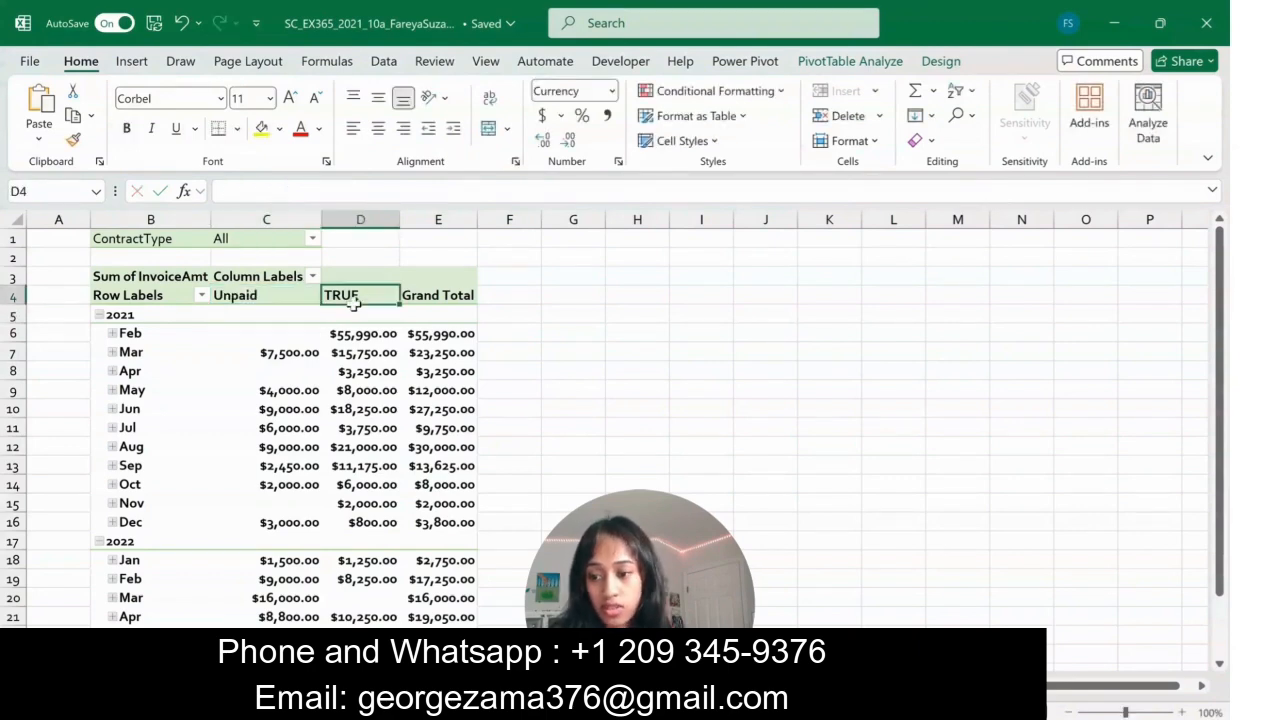
double_click(269, 191)
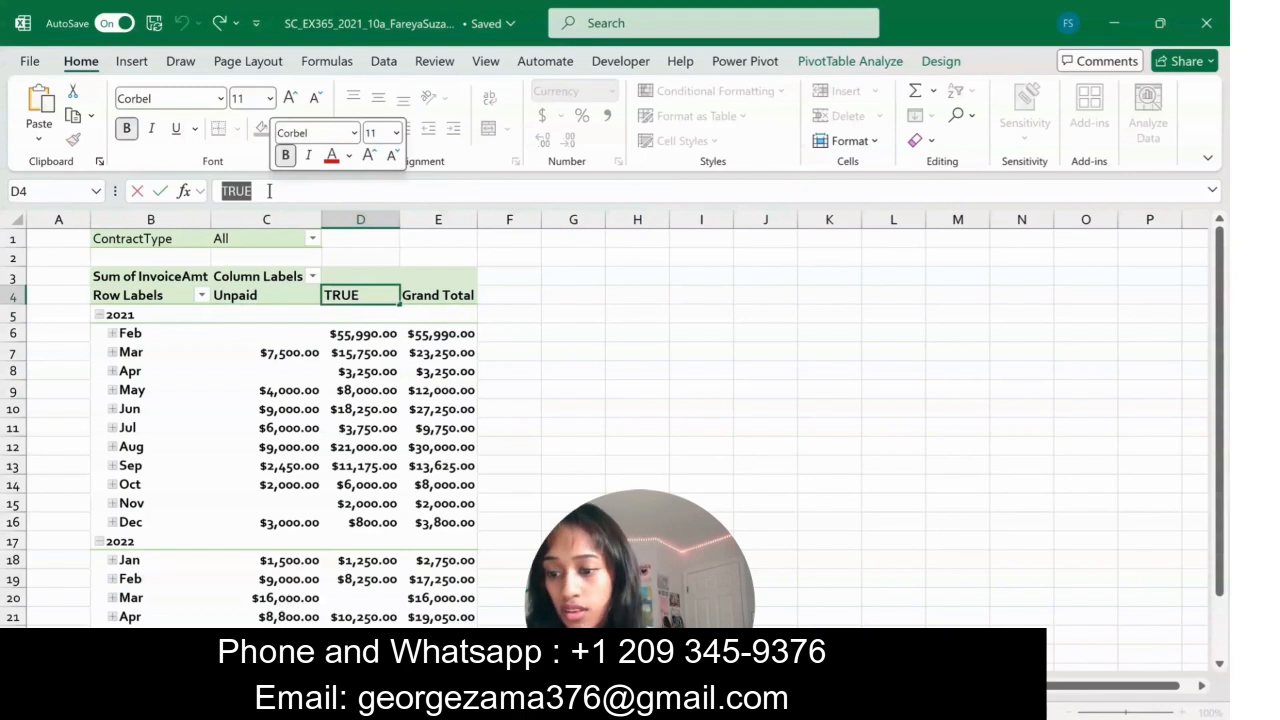
type("Paid")
left_click(168, 240)
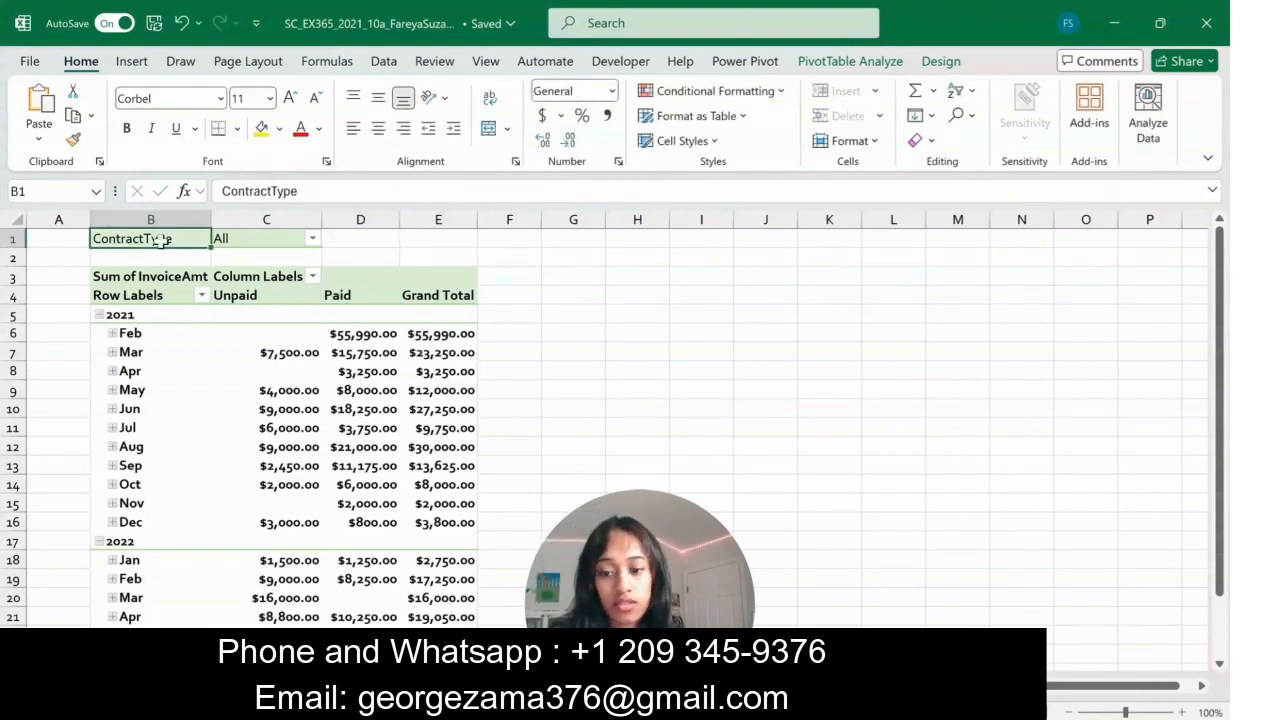
- Filter the invoice PivotTable's ContractType to the multiple items Security plan and Security plan for apartment building
left_click(343, 243)
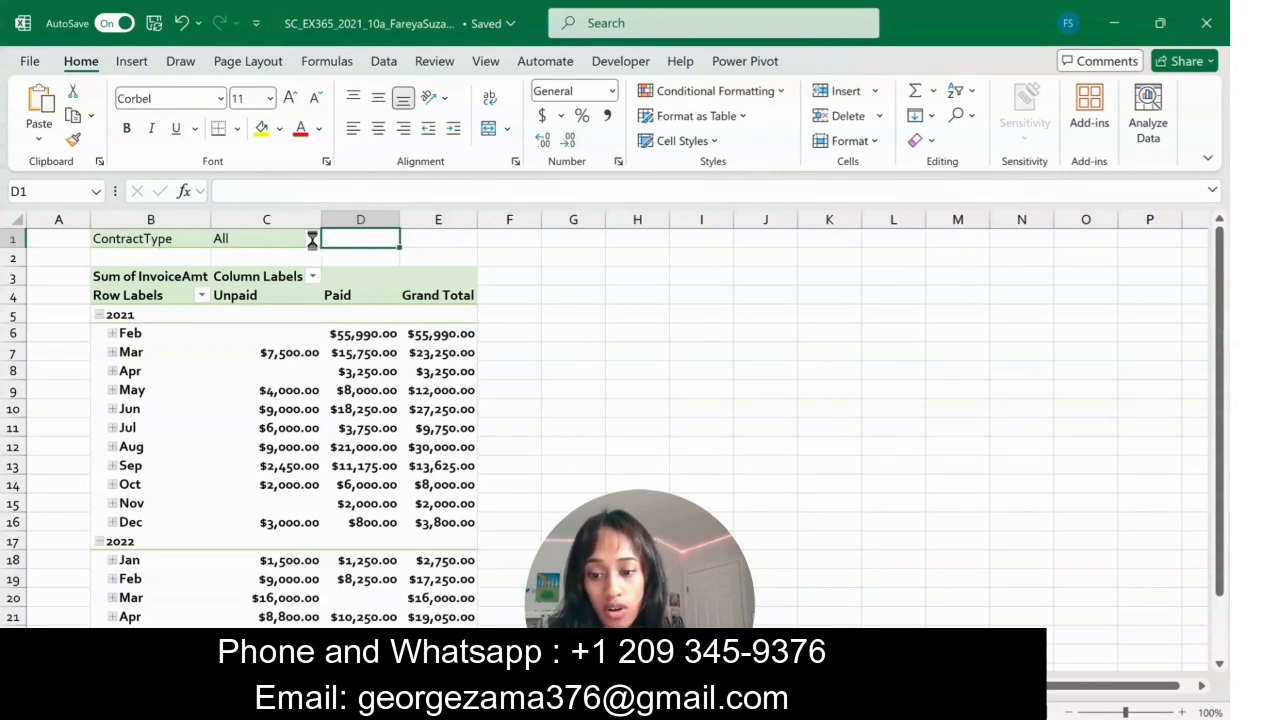
left_click(312, 238)
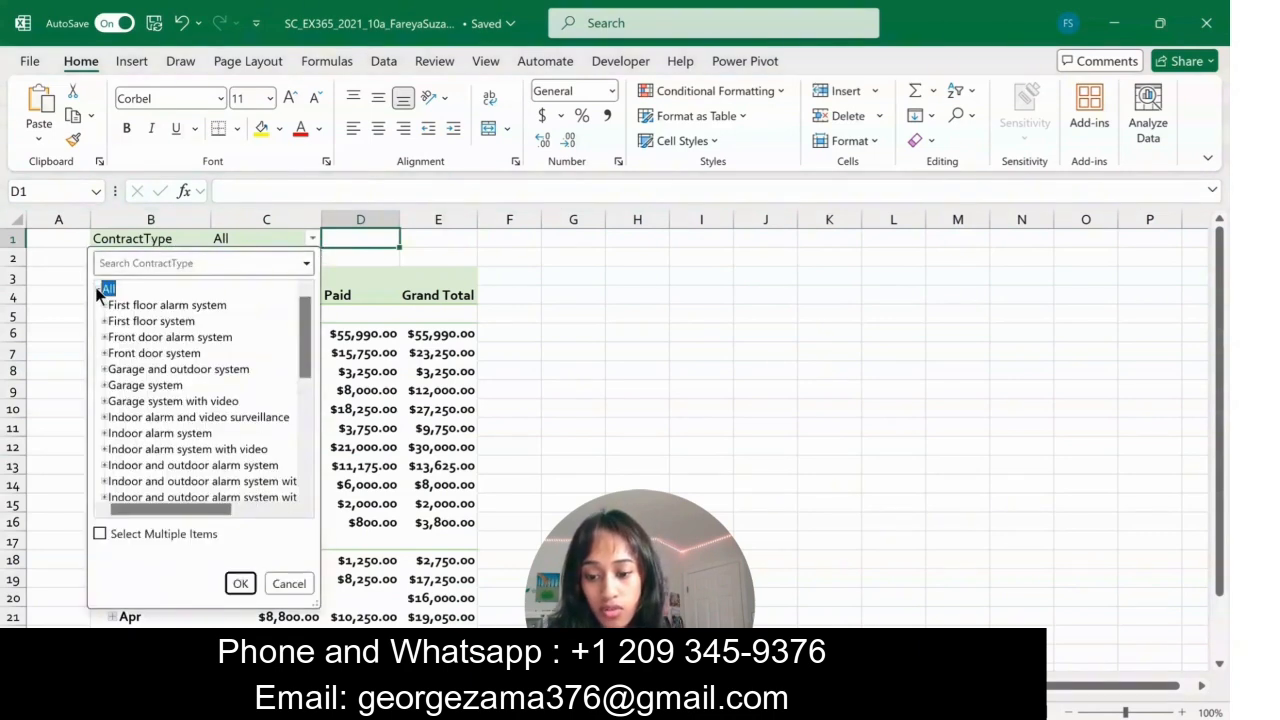
scroll(205, 445, "down", 6)
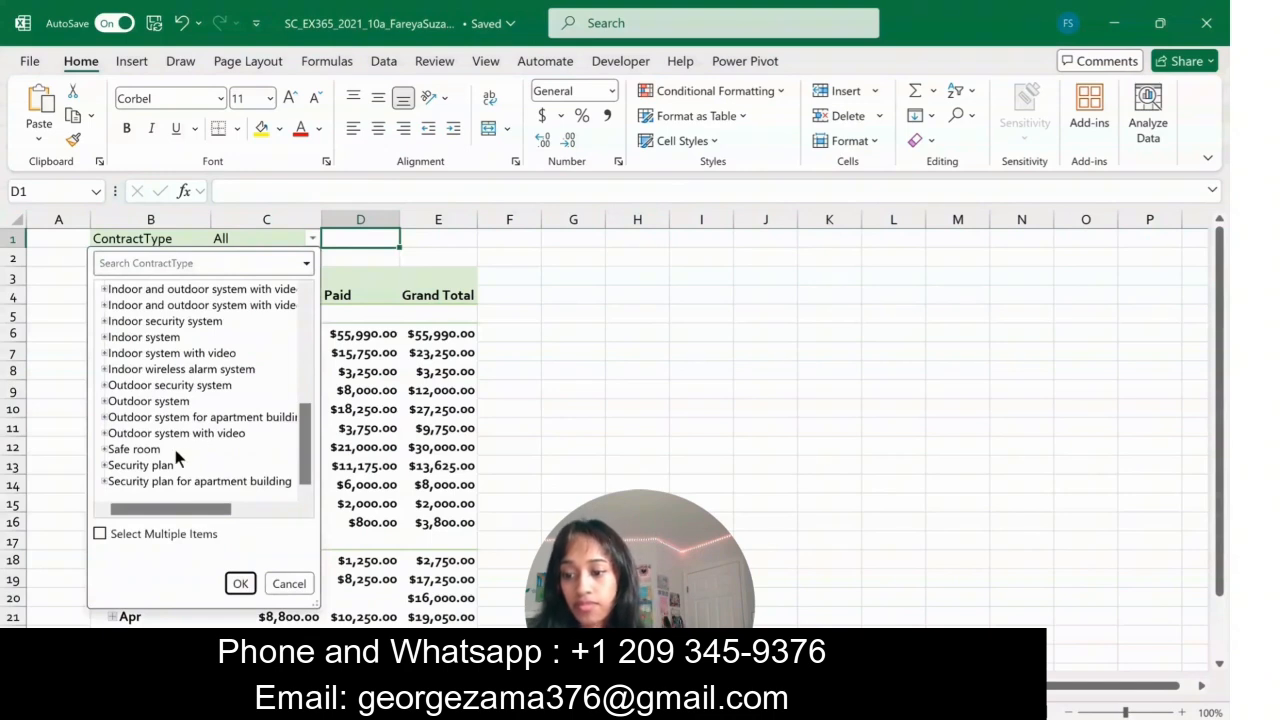
left_click(151, 462)
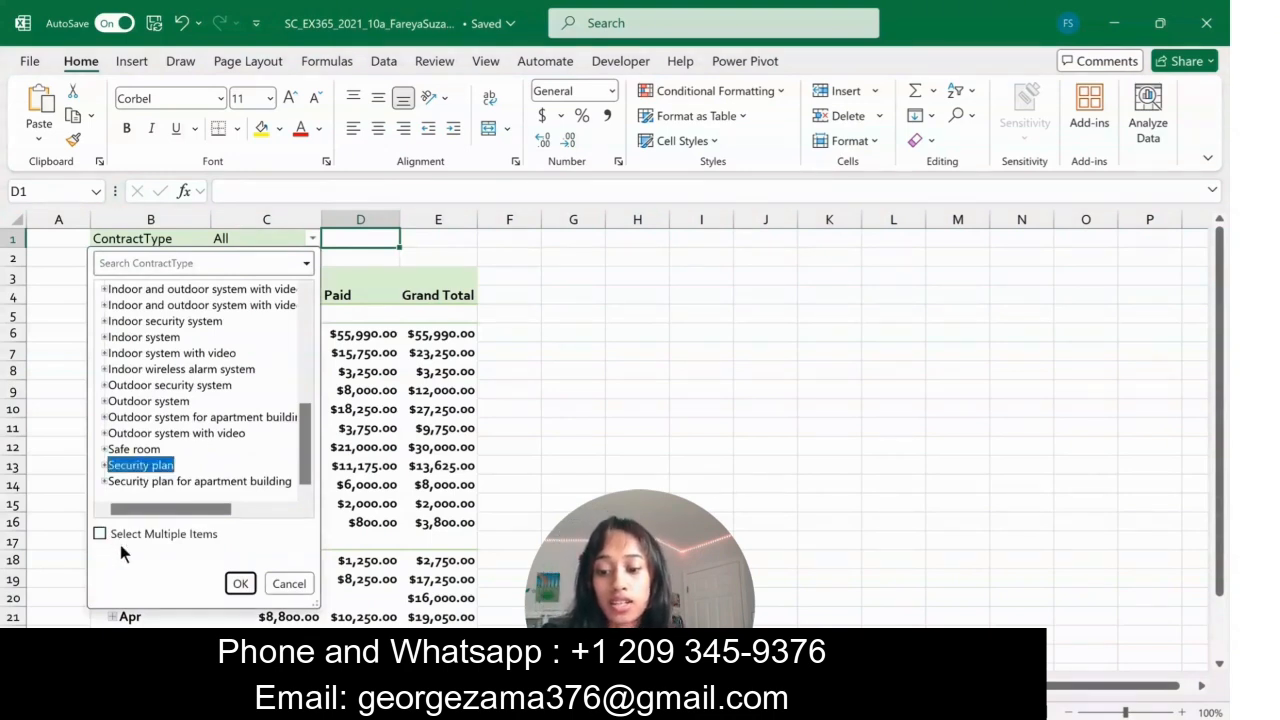
left_click(101, 535)
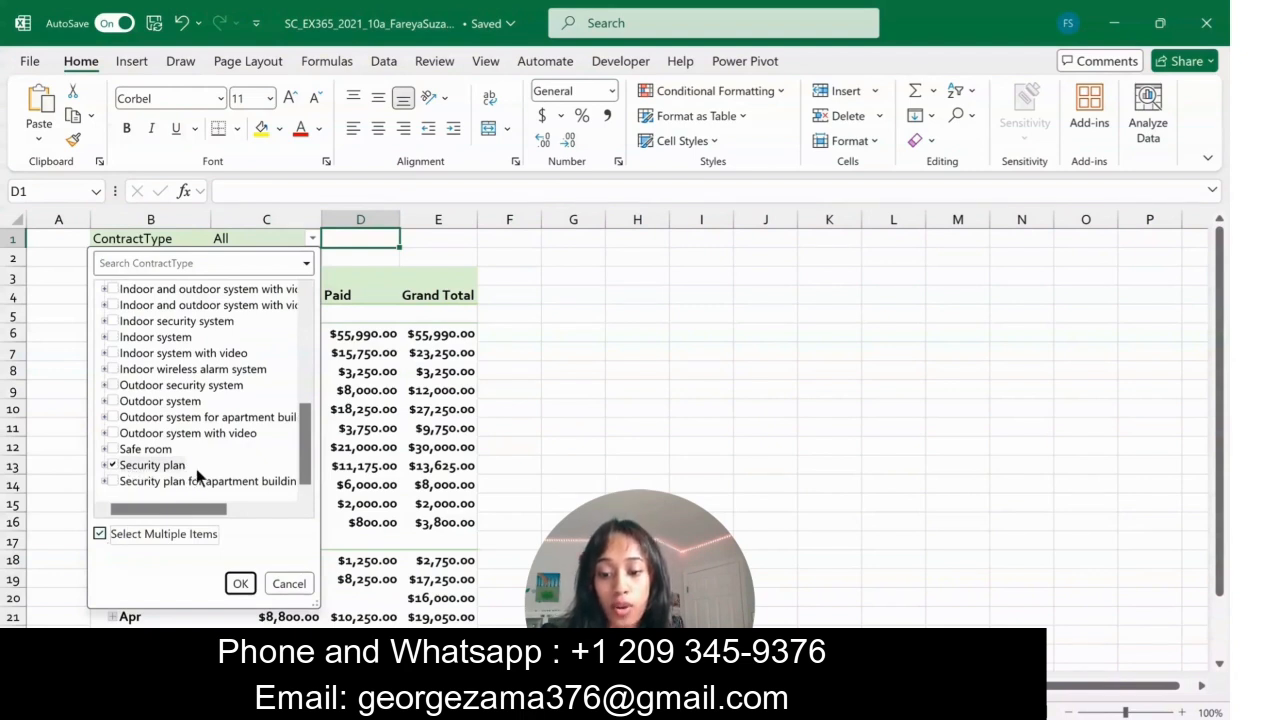
left_click(114, 483)
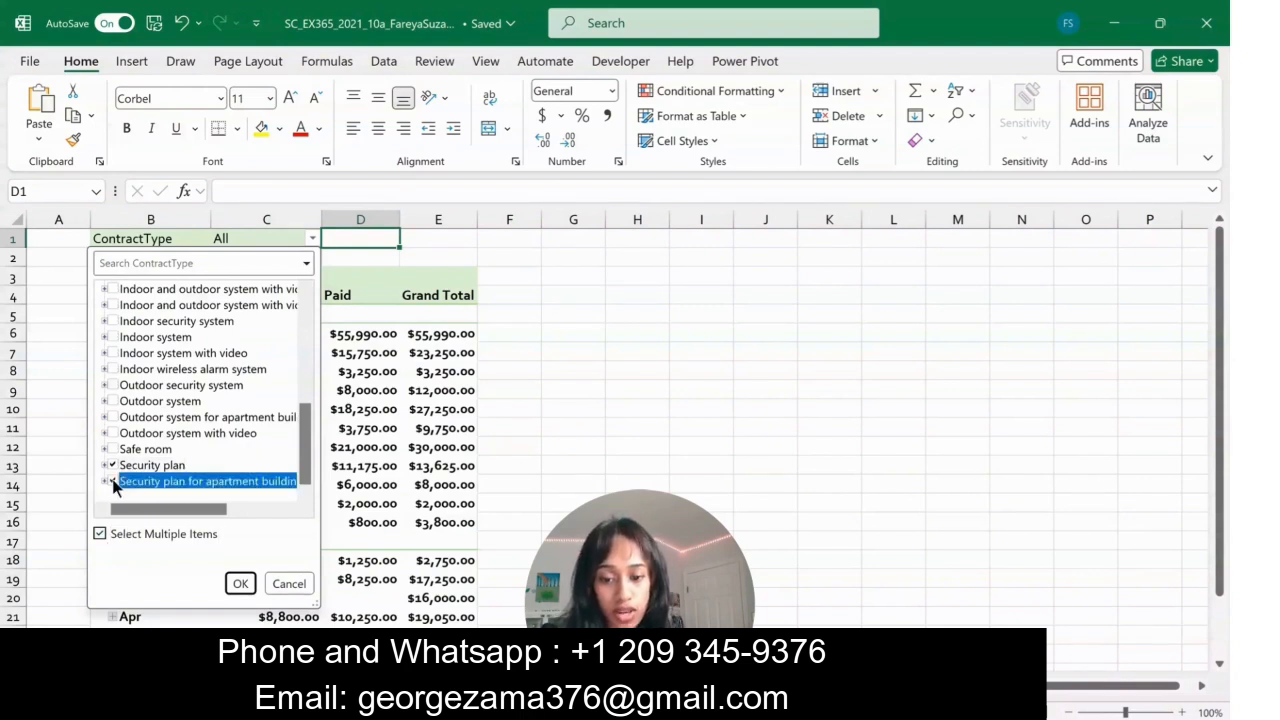
left_click(238, 583)
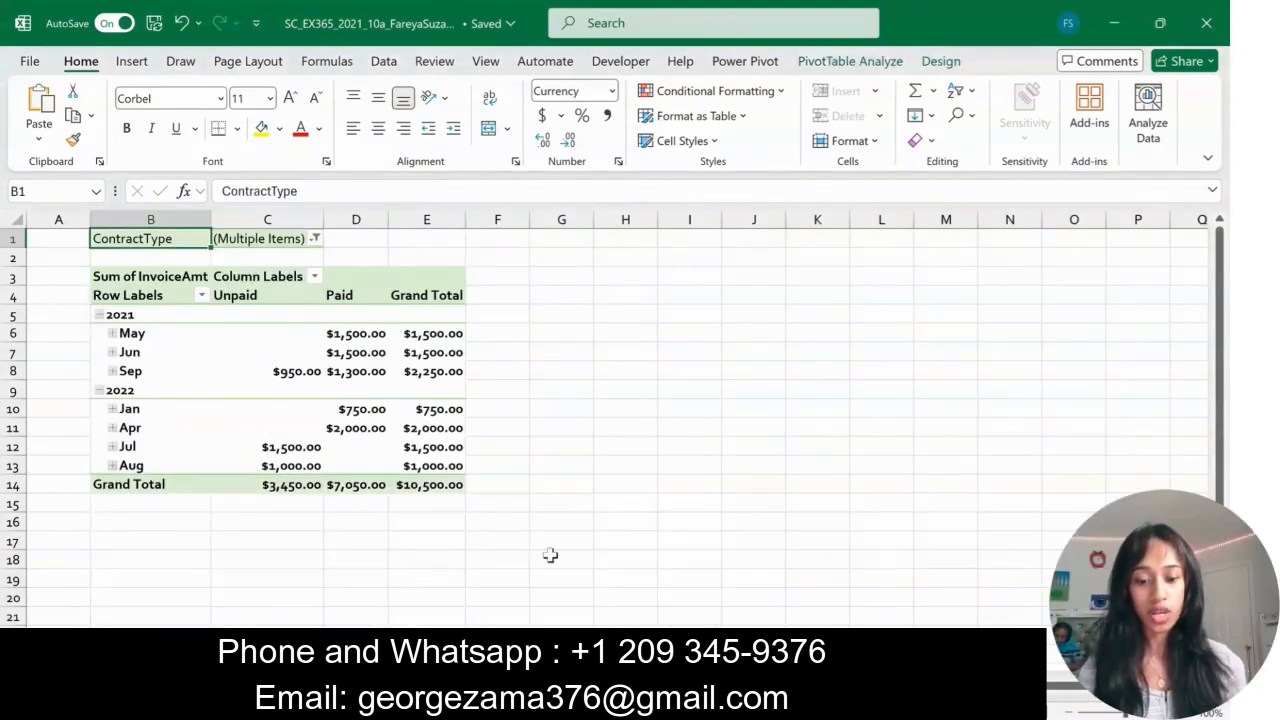
- In cell K3 of the customer worksheet, retrieve Atlanta's grand total from the Contracts by City PivotTable with a GETPIVOTDATA formula
left_click(556, 687)
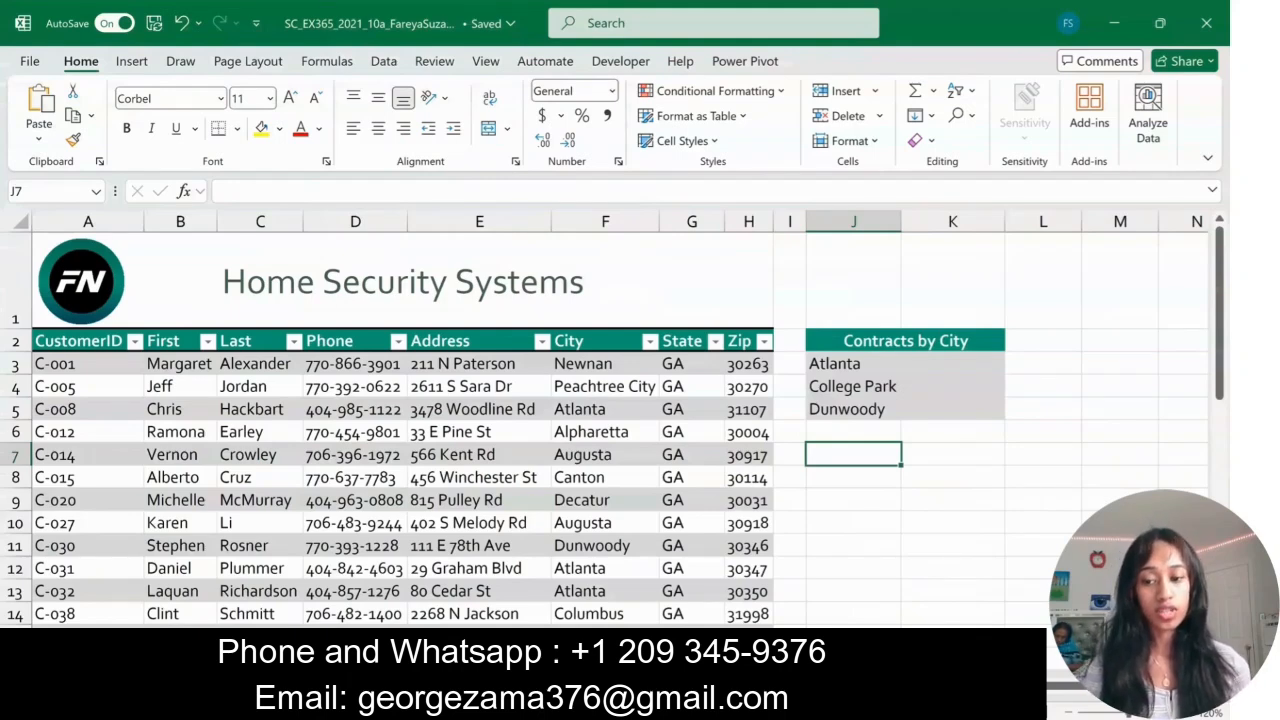
left_click_drag(870, 341, 946, 420)
left_click(945, 364)
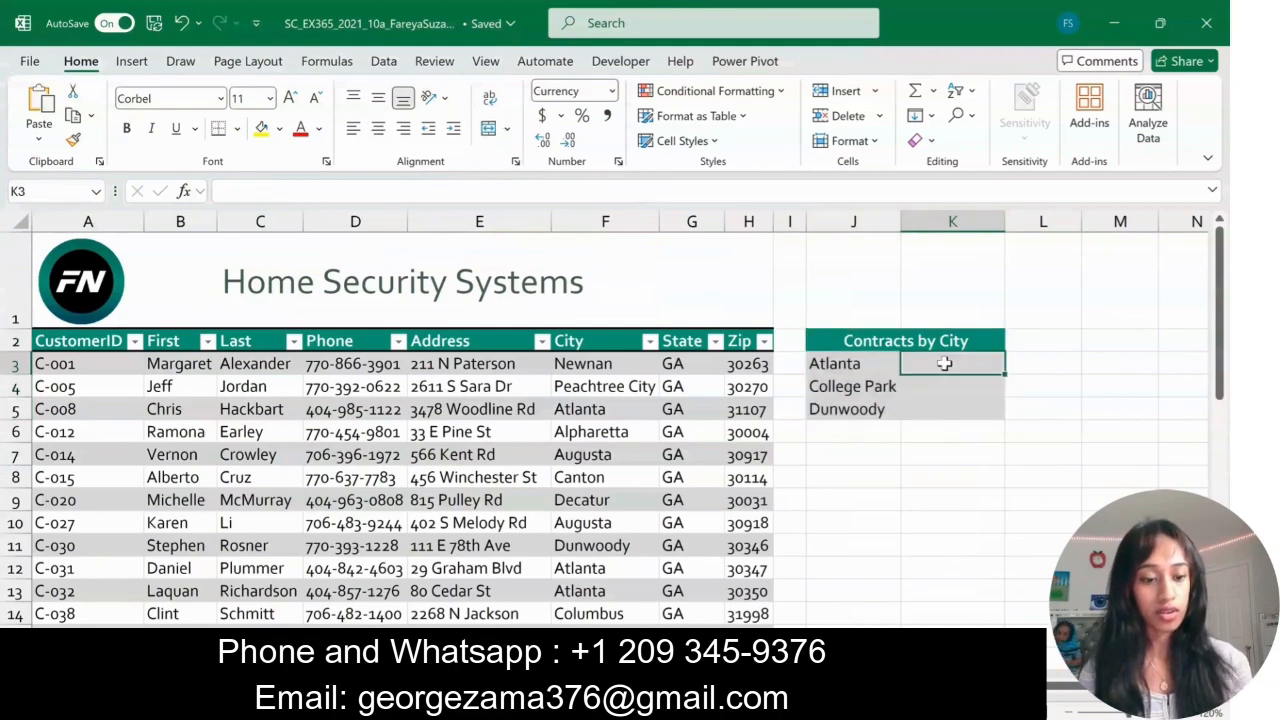
type("=")
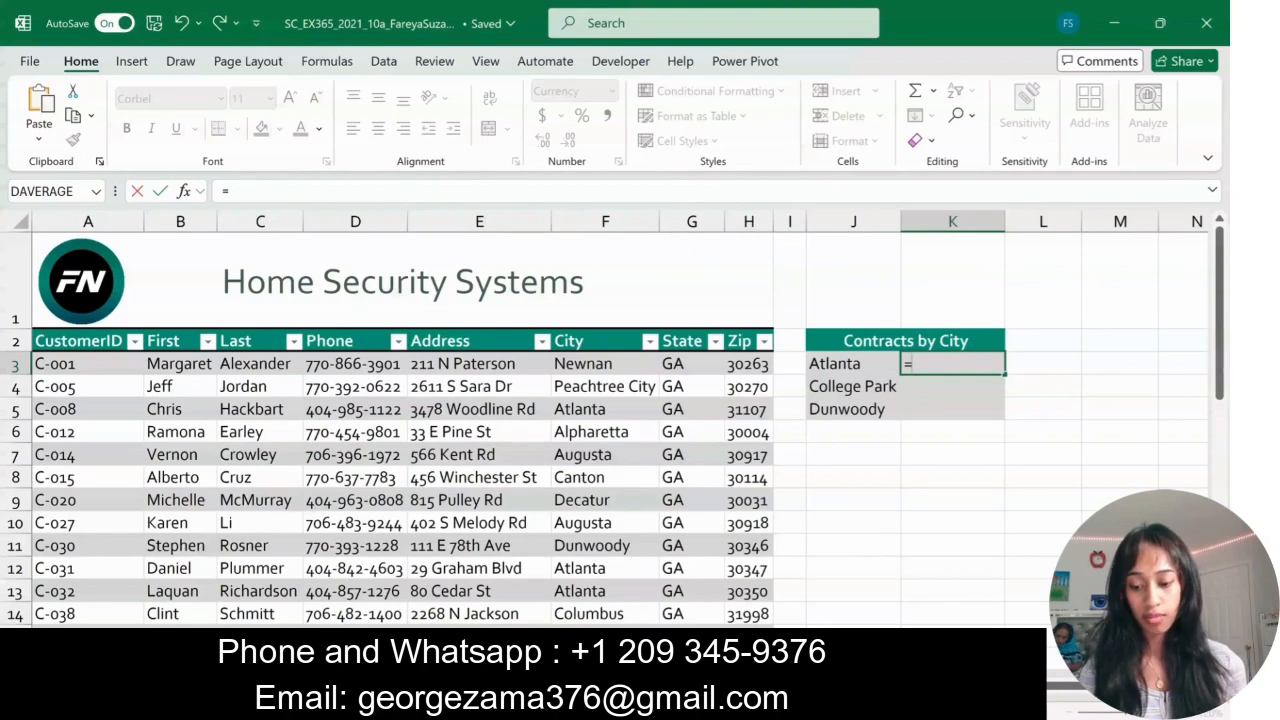
left_click(400, 686)
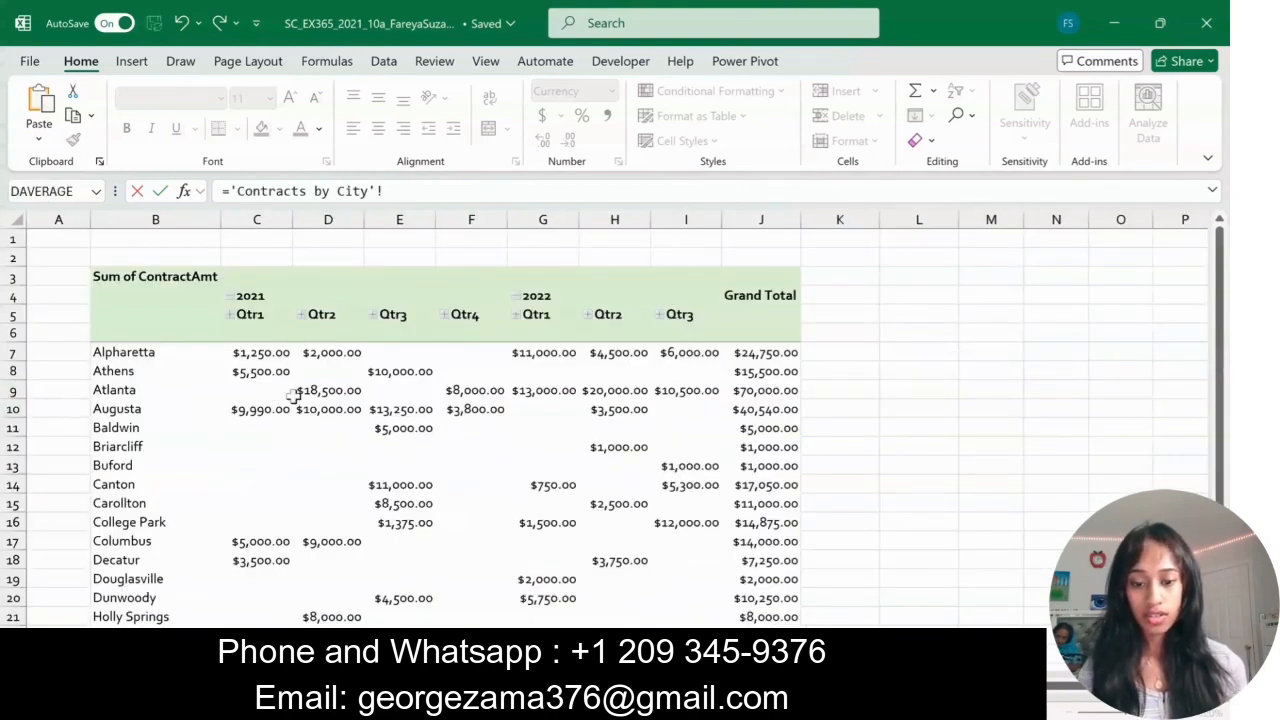
left_click(776, 393)
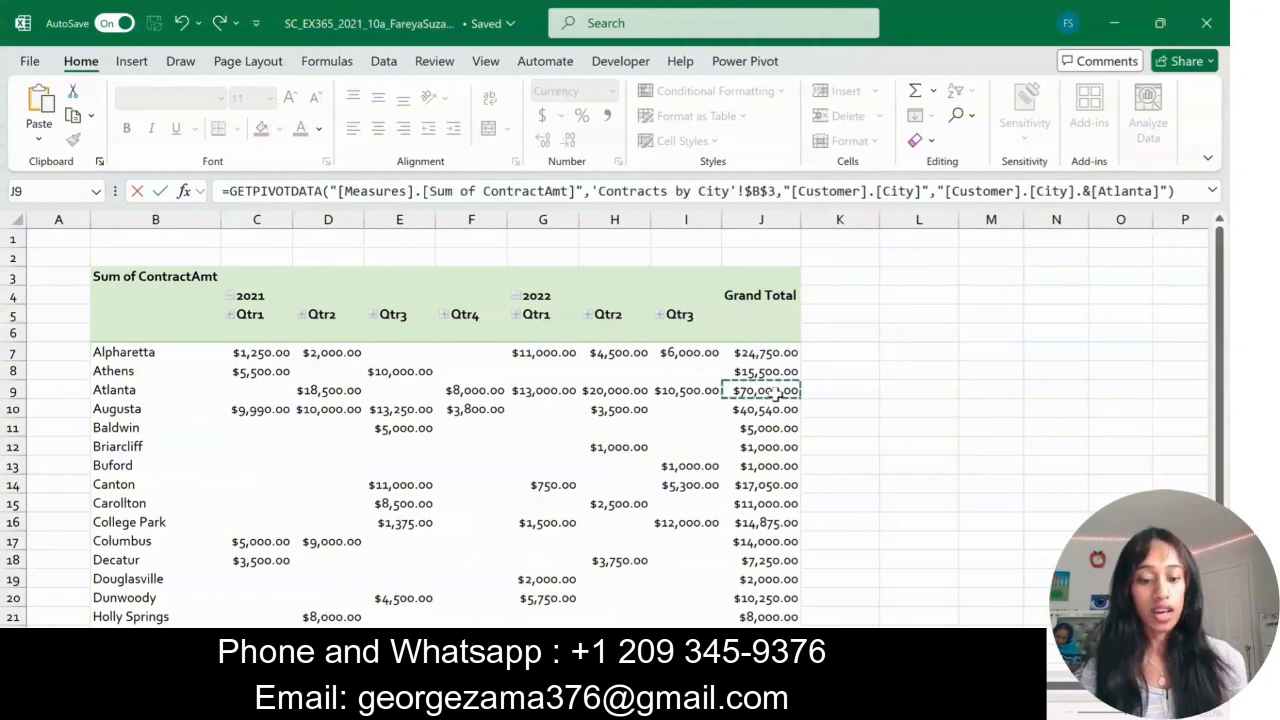
key("Return")
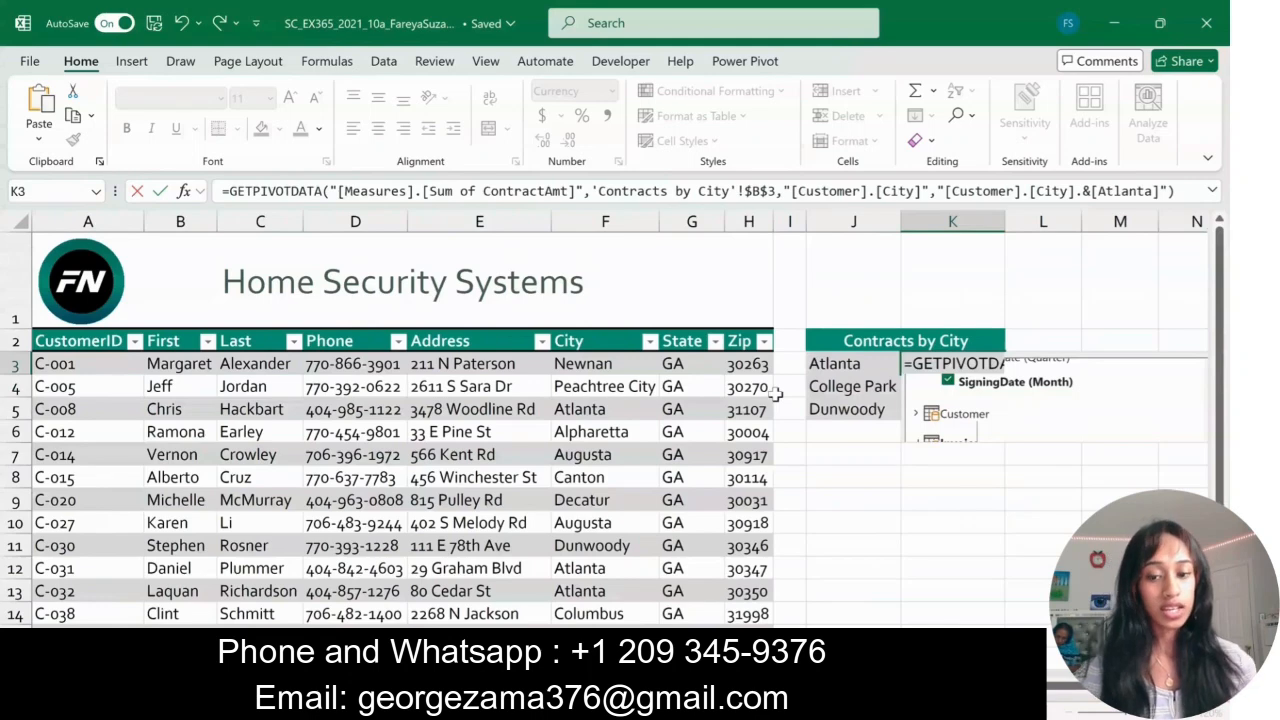
- In cell K4 of the customer worksheet, retrieve College Park's grand total from the Contracts by City PivotTable with a GETPIVOTDATA formula
type("=")
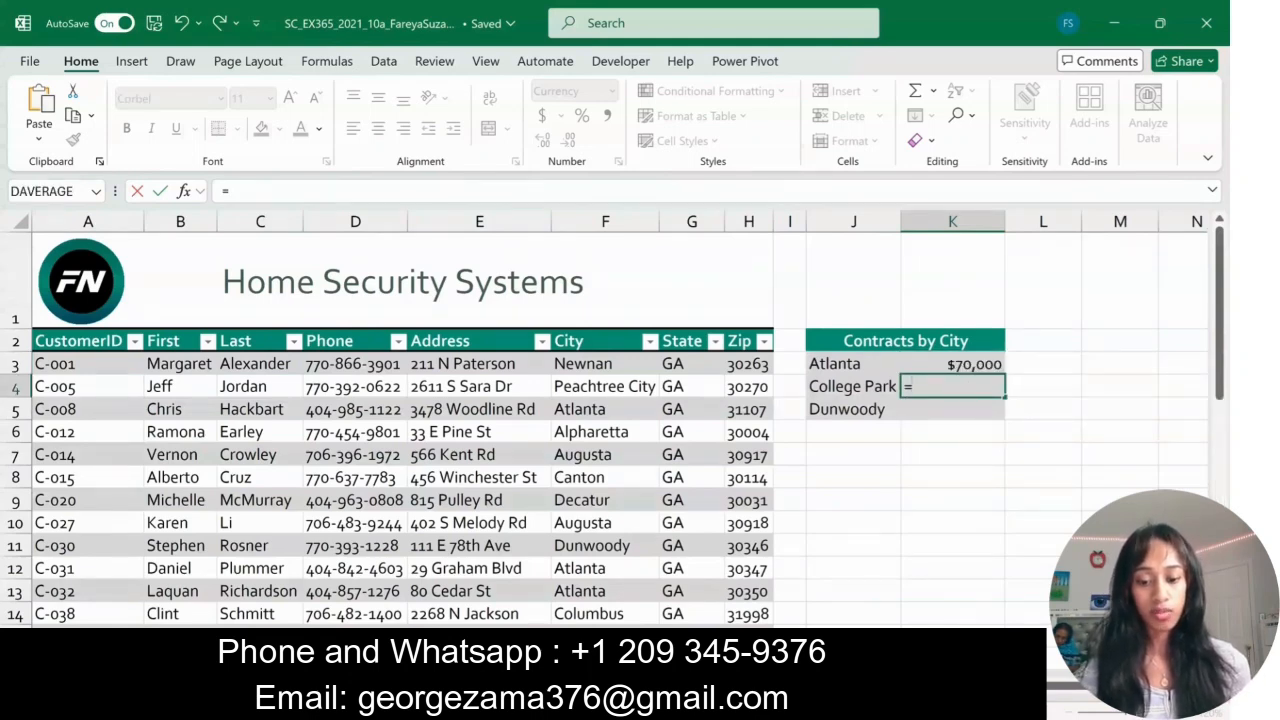
key("ctrl+Page_Up")
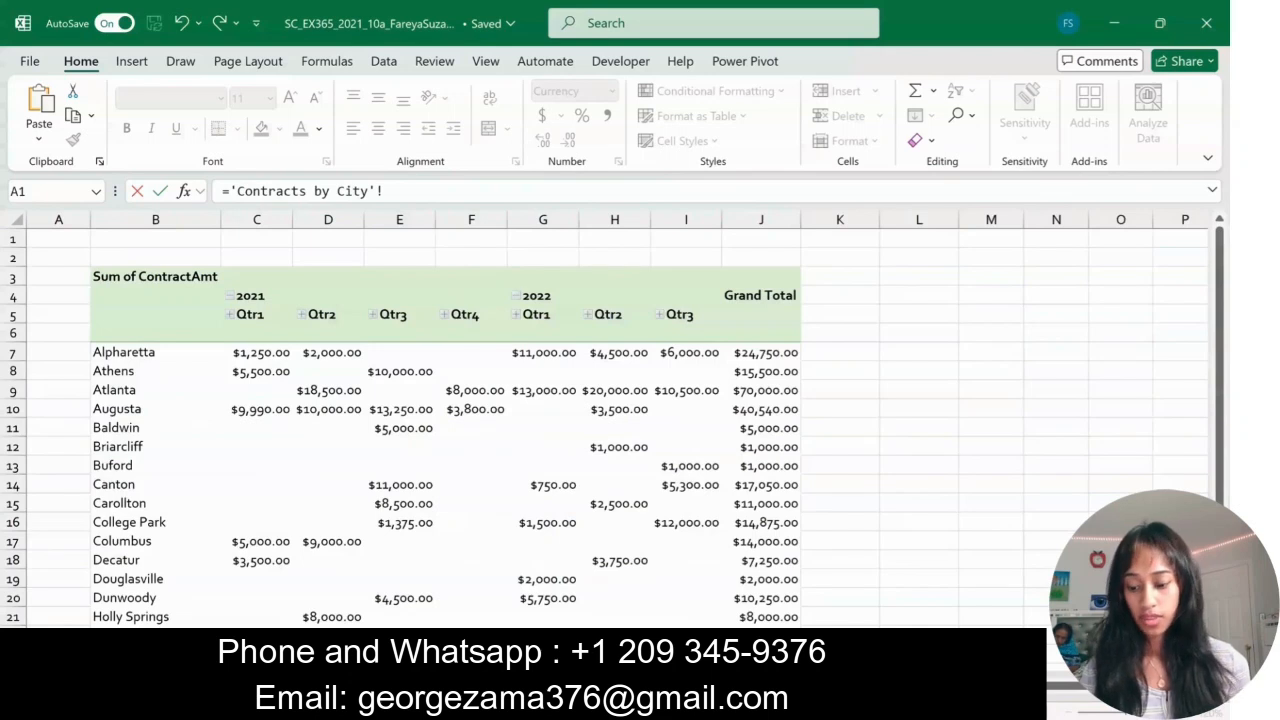
scroll(829, 484, "down", 2)
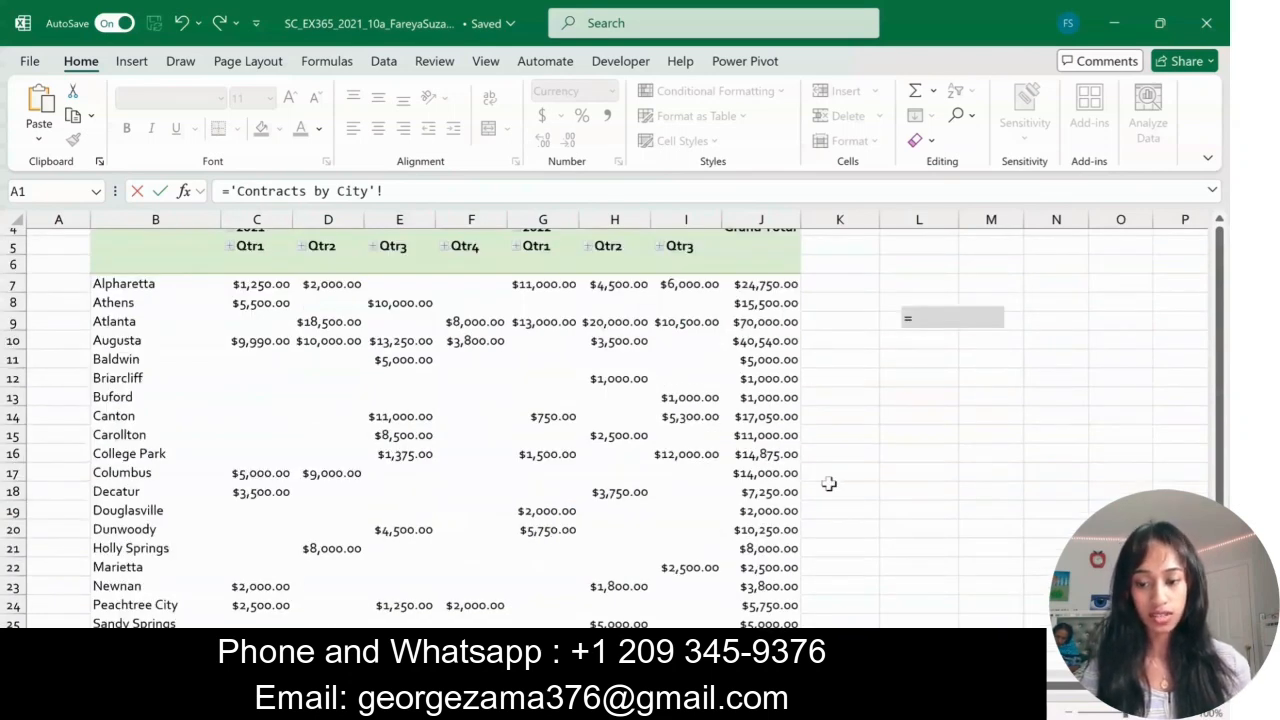
left_click(765, 454)
key("Return")
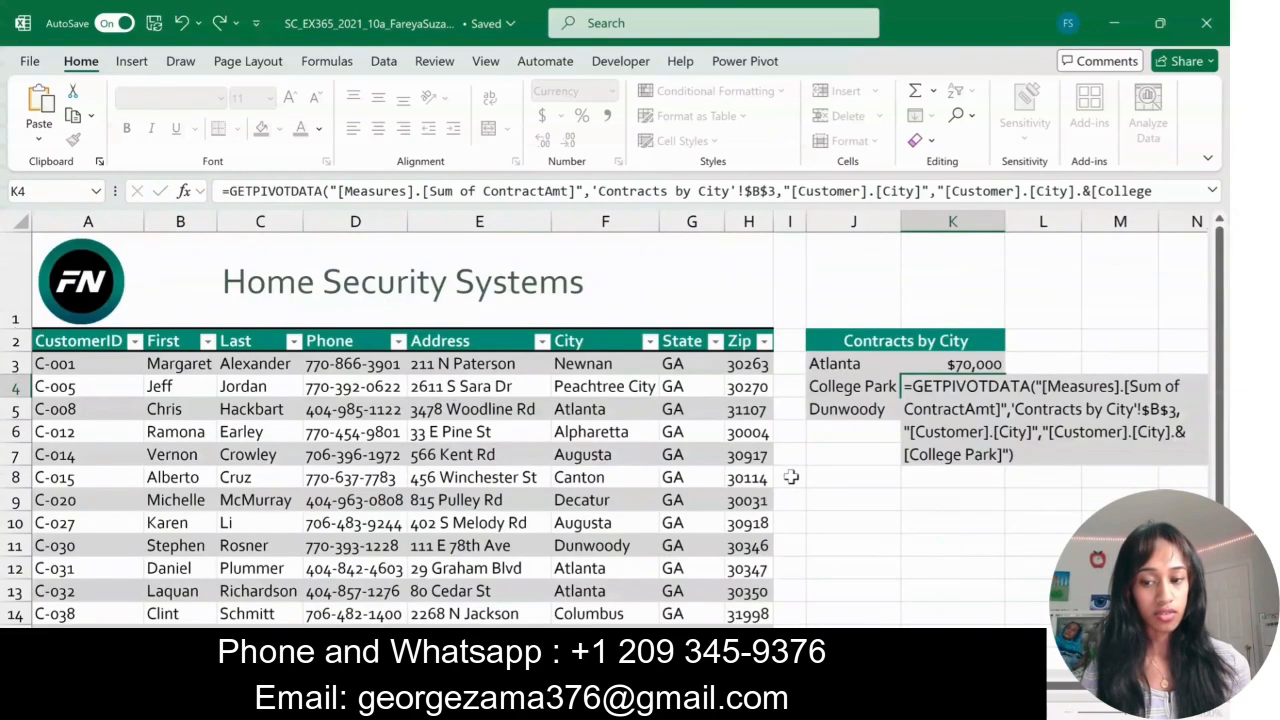
- In cell K5 of the customer worksheet, retrieve Dunwoody's grand total from the Contracts by City PivotTable with a GETPIVOTDATA formula
type("=")
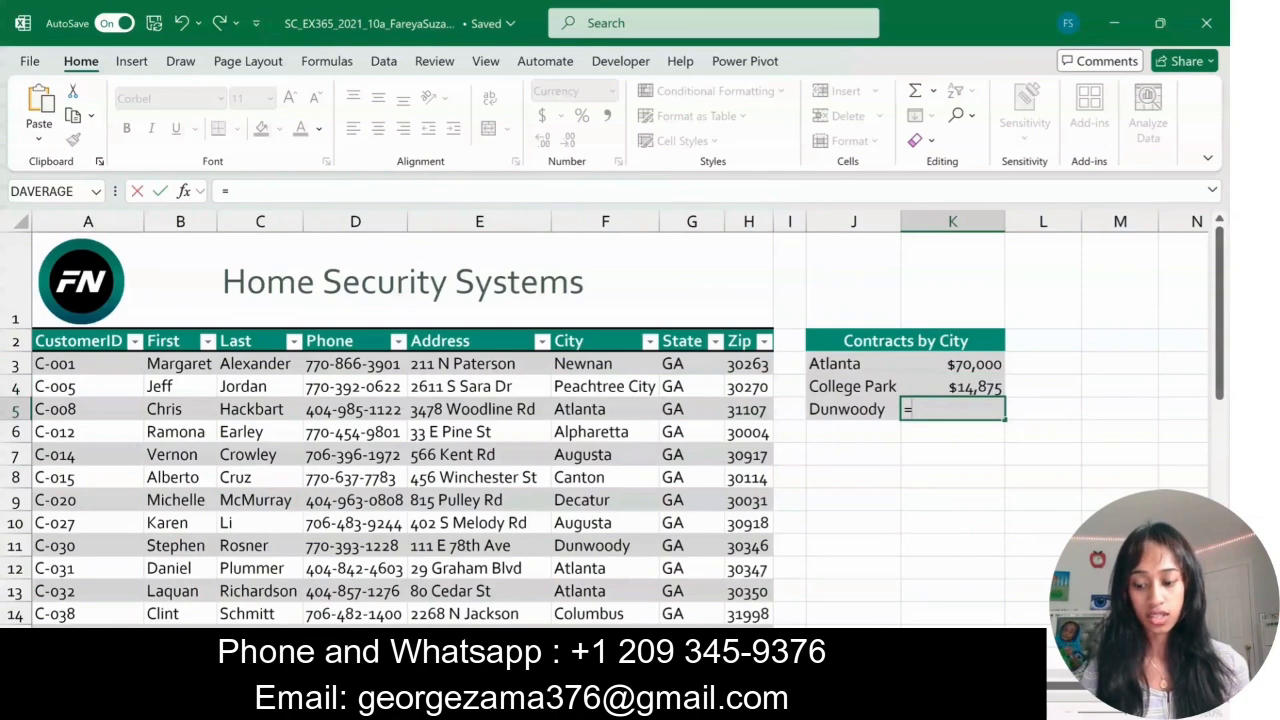
left_click(110, 688)
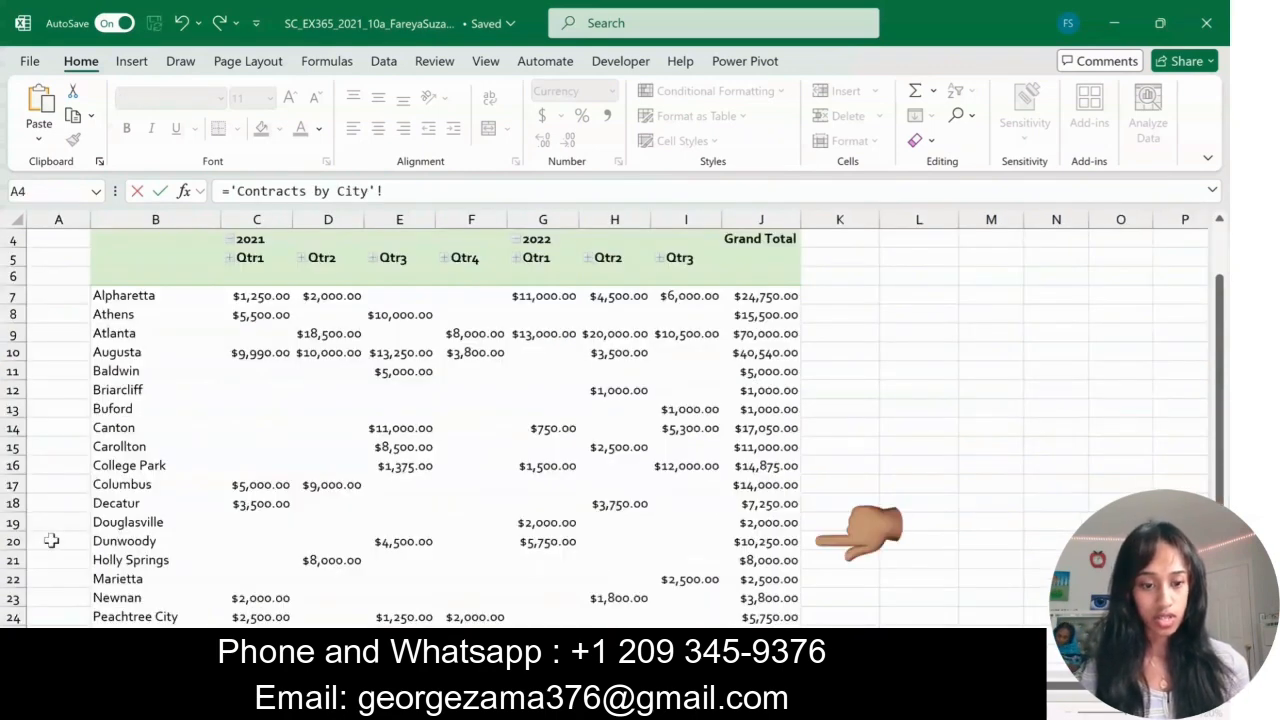
left_click(760, 541)
key("Return")
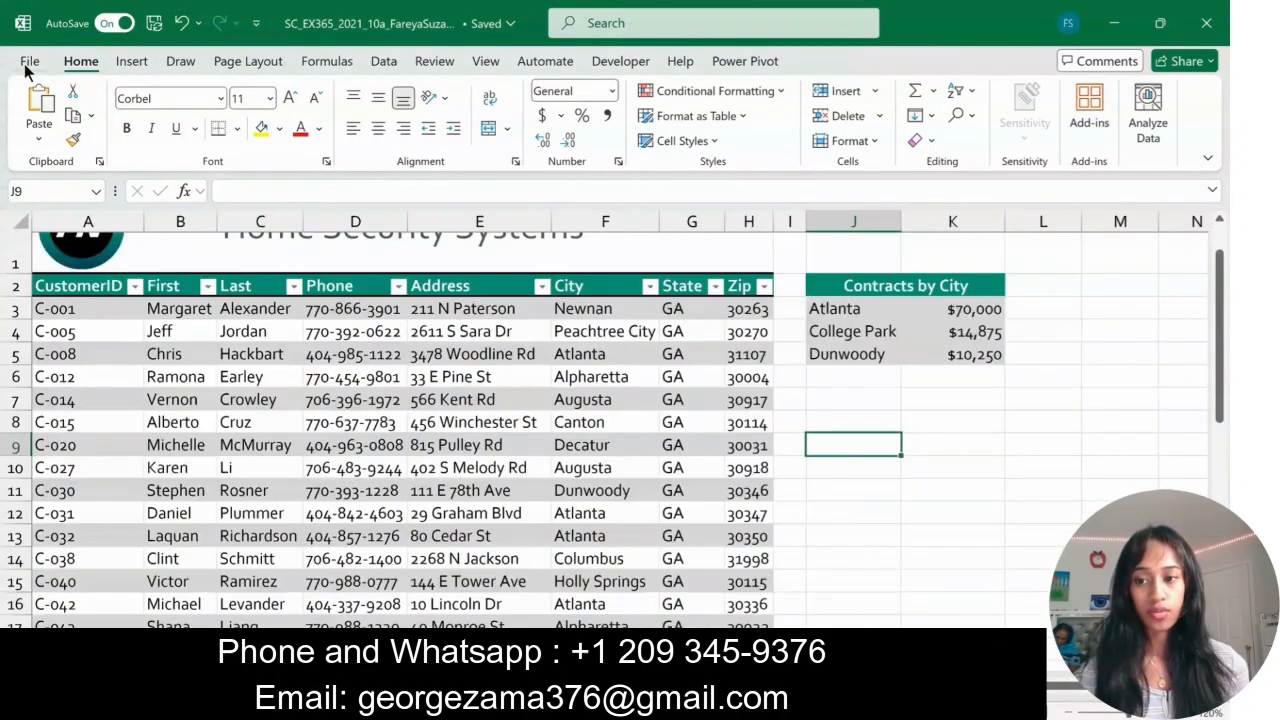
- Save a copy of the workbook to the Documents folder in the Excel Macro-Enabled Workbook (*.xlsm) format
left_click(28, 62)
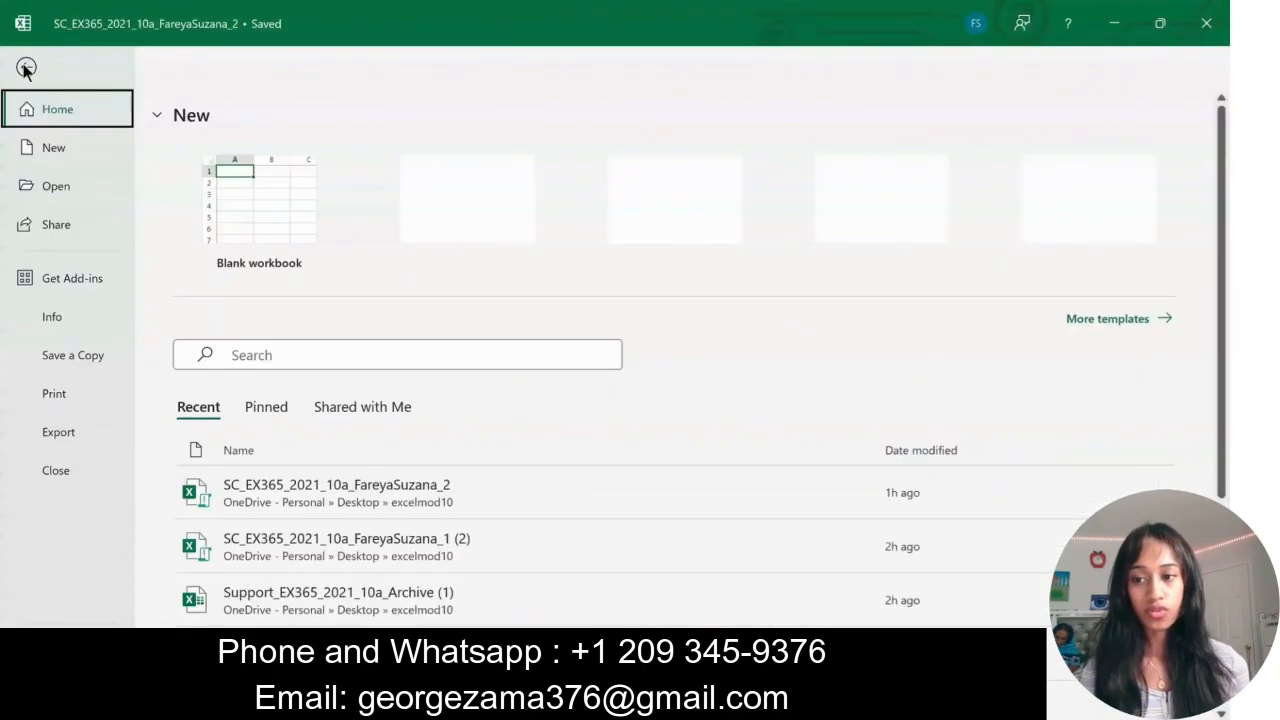
left_click(72, 355)
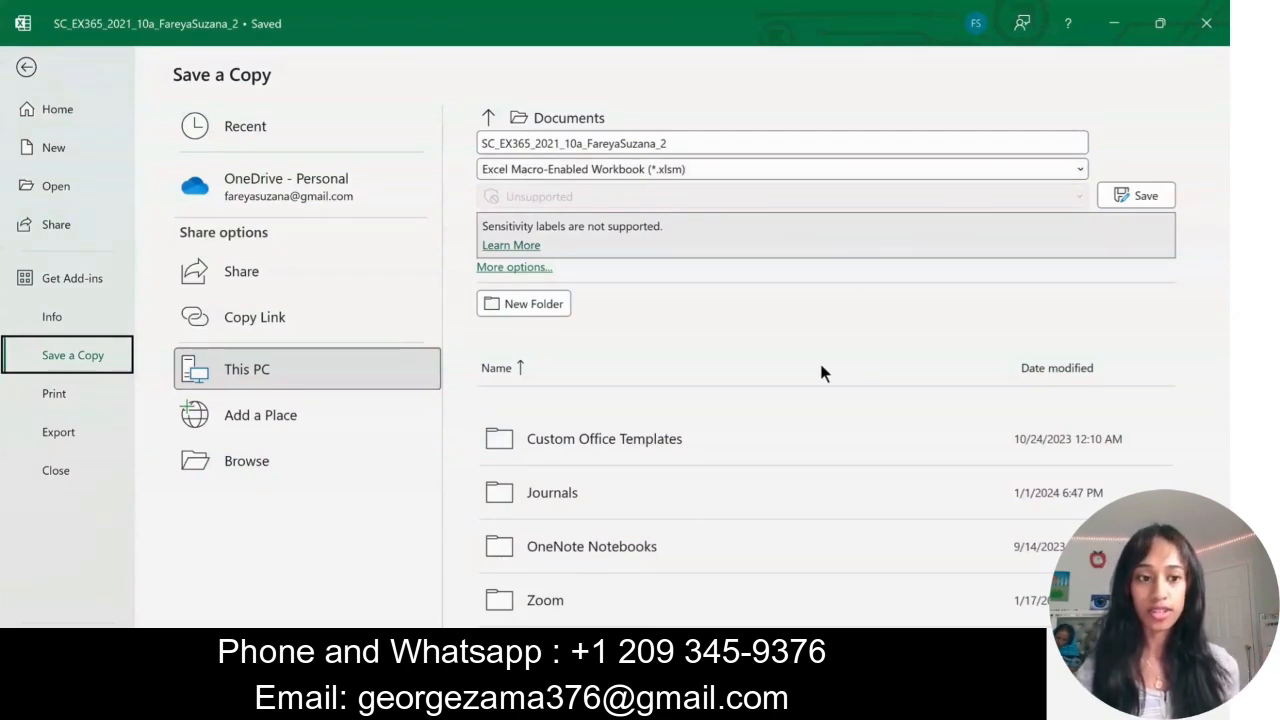
left_click(1081, 169)
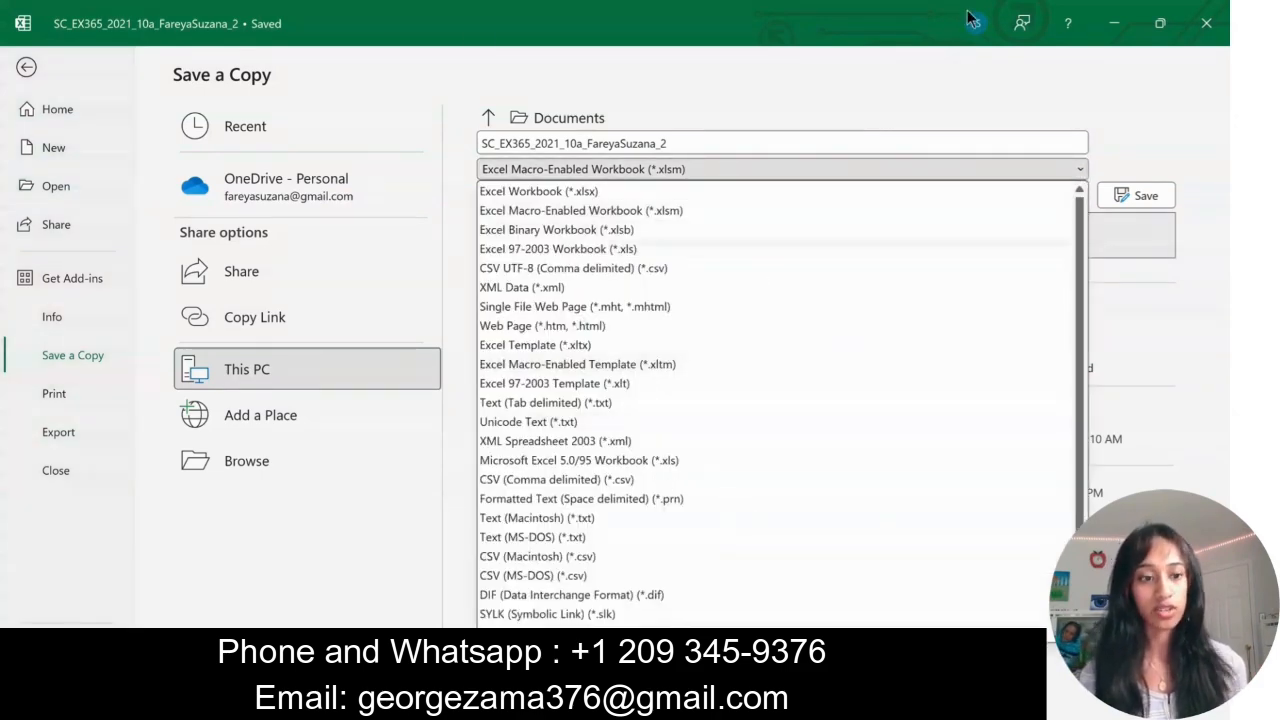
left_click(1071, 75)
left_click(1135, 198)
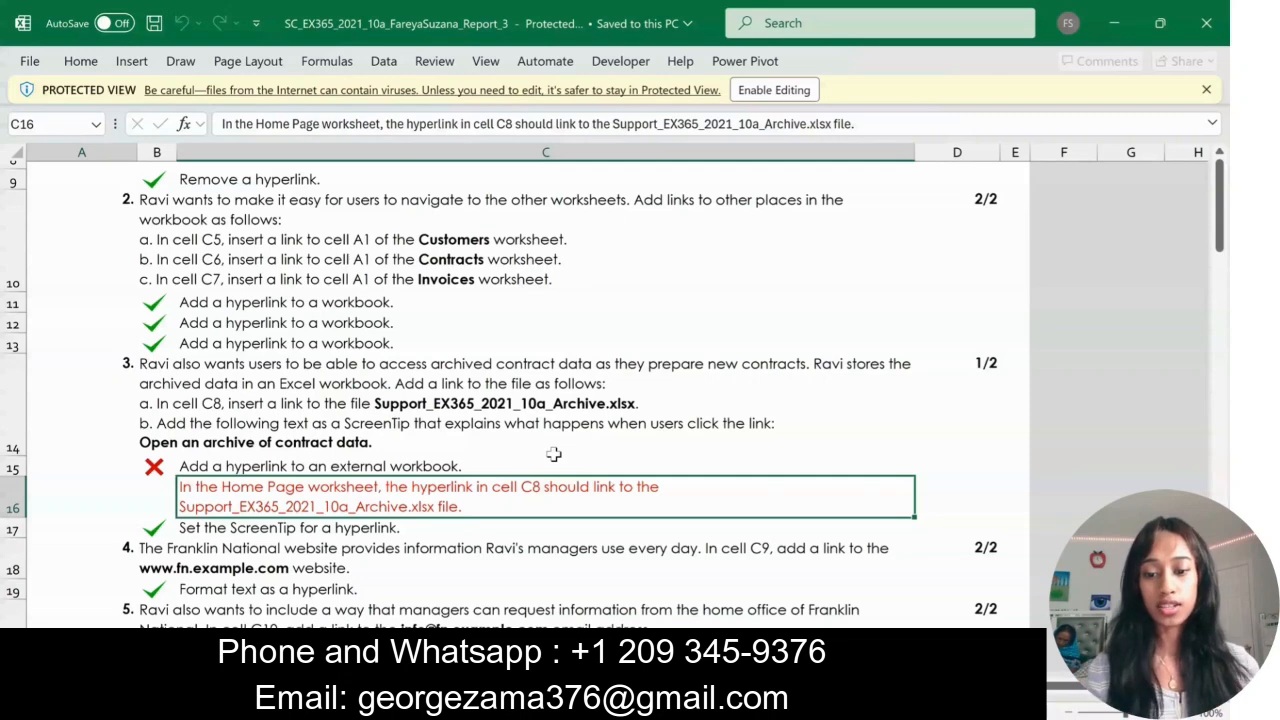
- Review the graded submission report, checking the feedback on the cell C8 archive hyperlink and the overall score
scroll(553, 454, "down", 1)
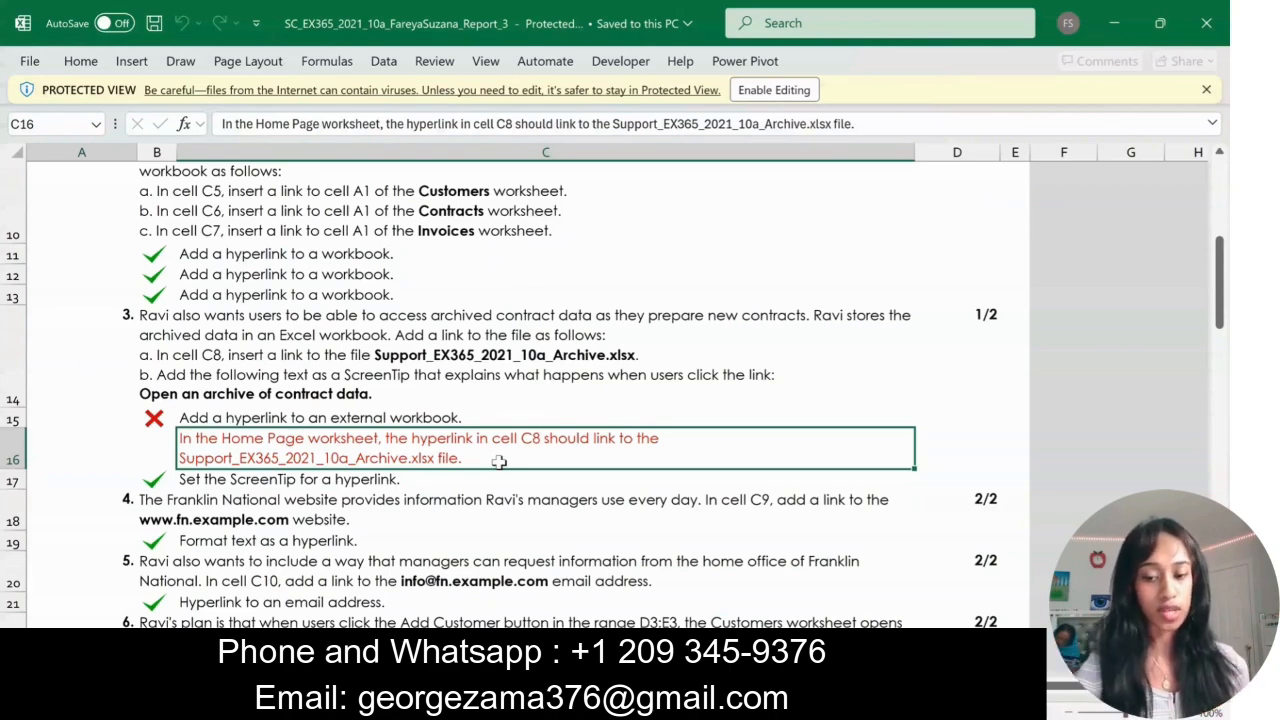
scroll(624, 343, "up", 5)
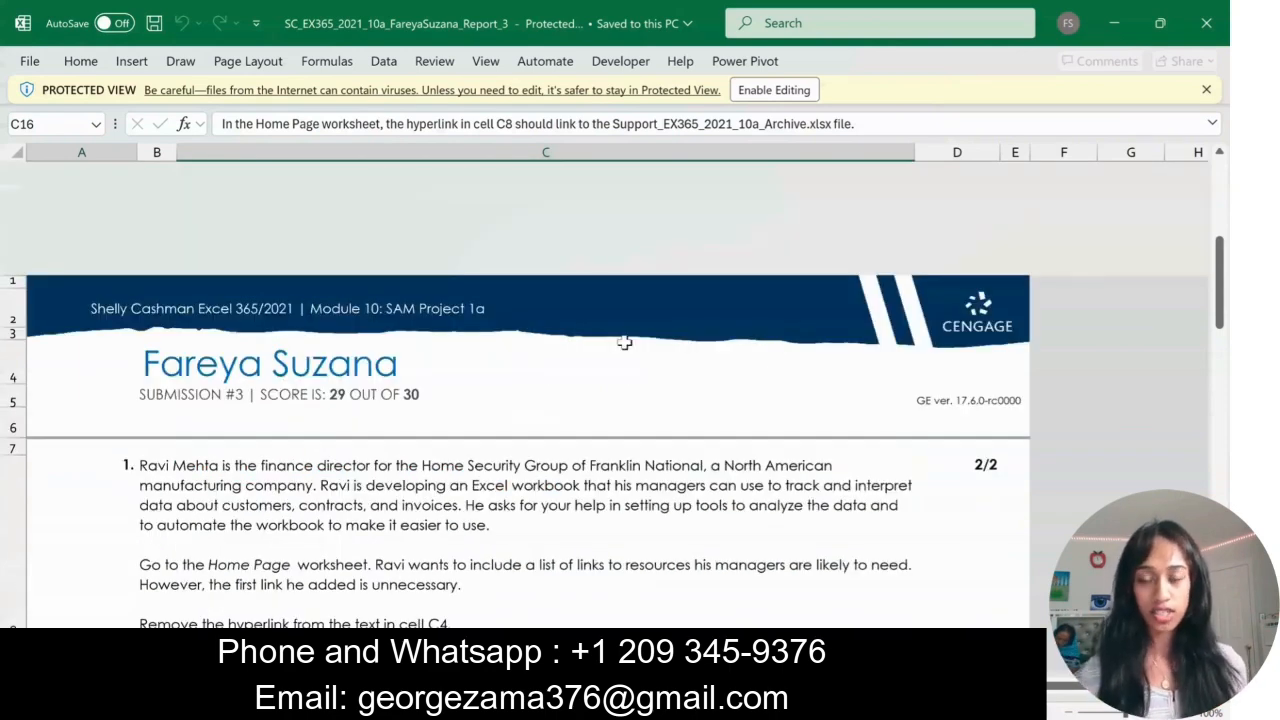